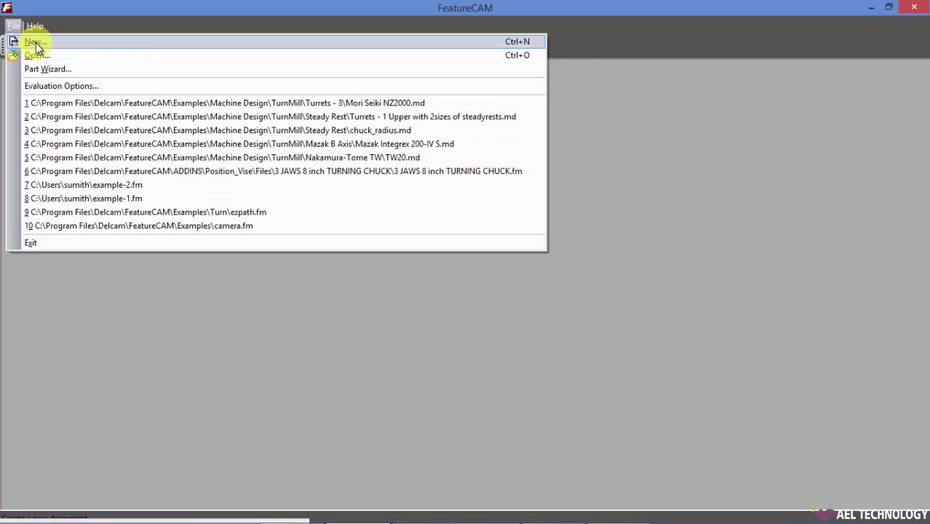
Create a new Turn/Mill part document in millimetres with no initial stock
{"action": "left_click", "coordinate": [35, 44]}
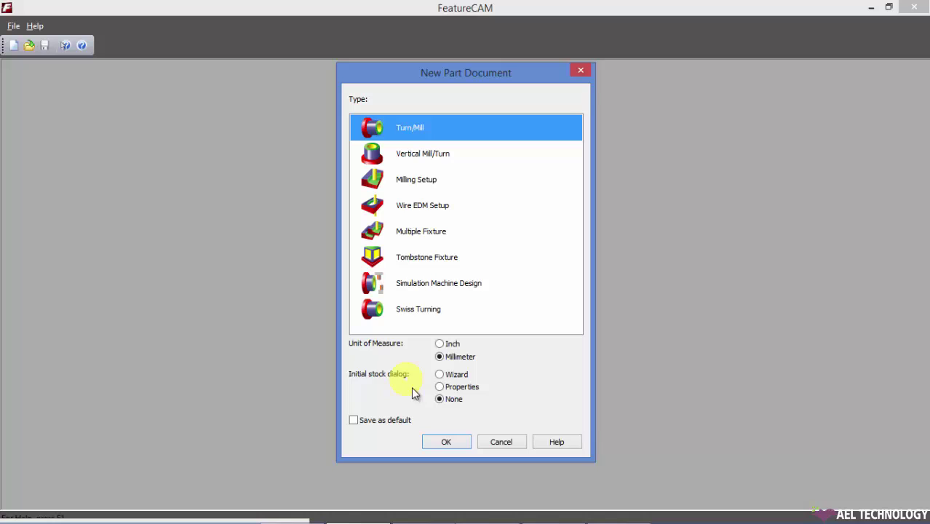
{"action": "left_click", "coordinate": [441, 446]}
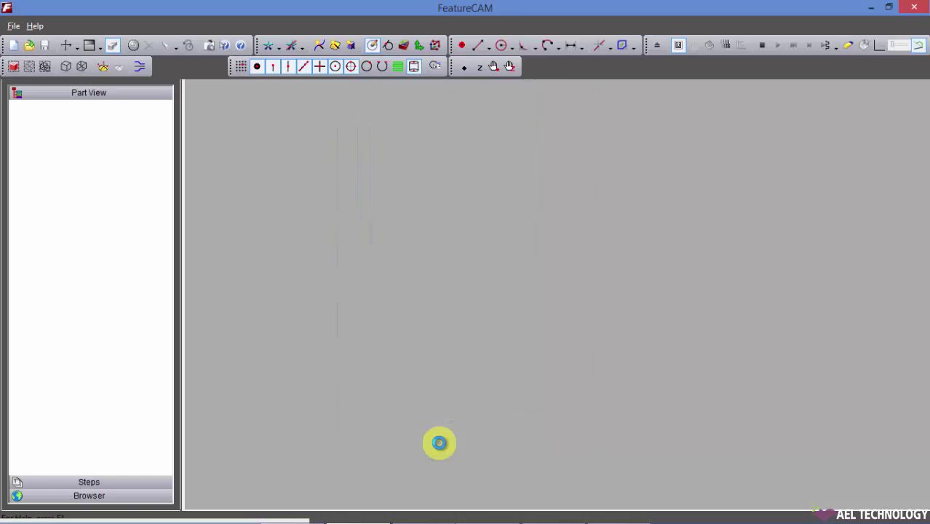
Select IMPORT.stp from CHAPTER-3.3 > IMPORT MODEL as the file to import
{"action": "left_click", "coordinate": [24, 25]}
{"action": "left_click", "coordinate": [49, 141]}
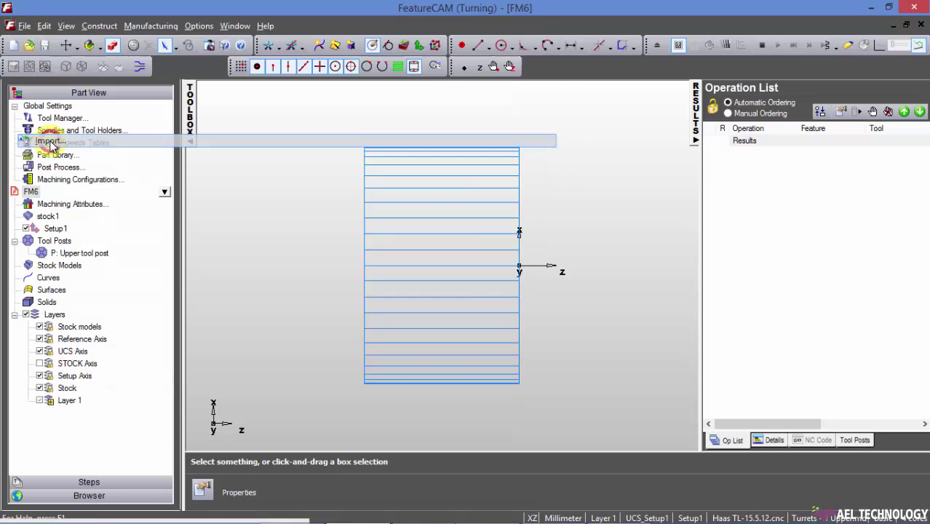
{"action": "double_click", "coordinate": [329, 239]}
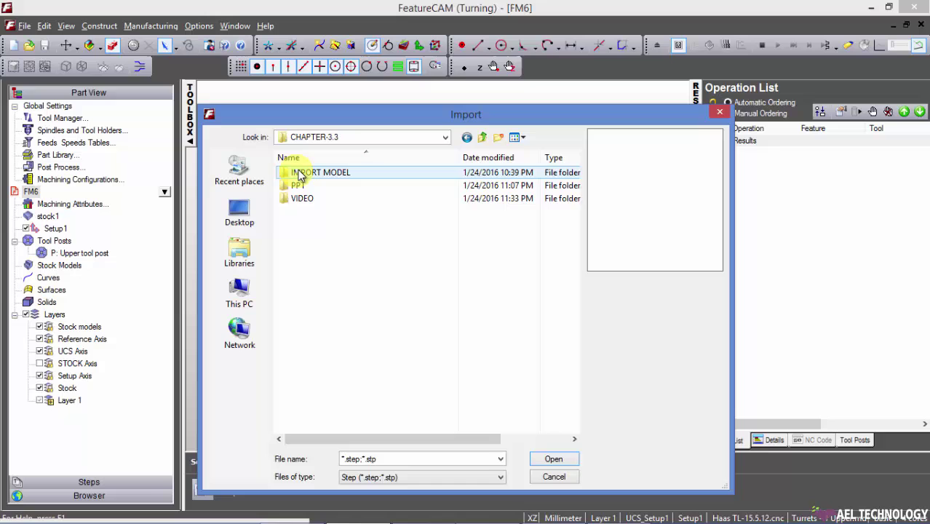
{"action": "double_click", "coordinate": [323, 178]}
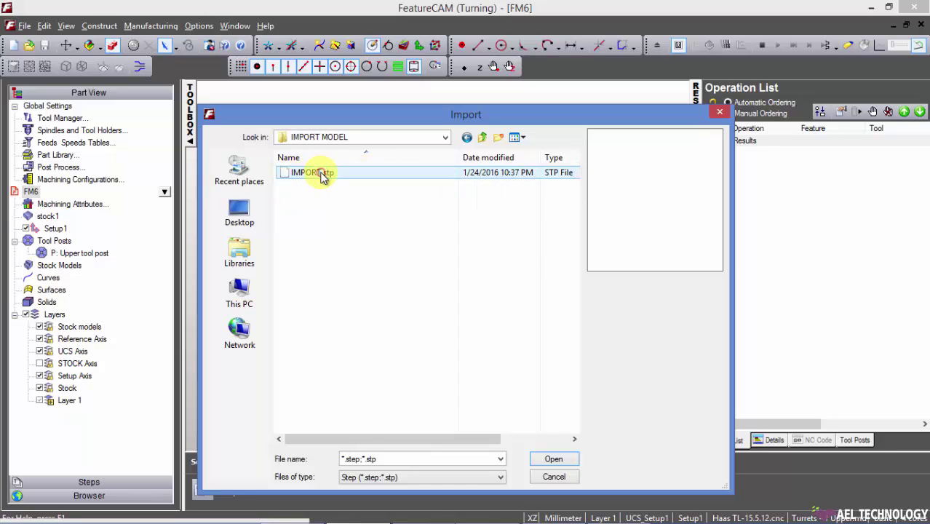
{"action": "left_click", "coordinate": [324, 177]}
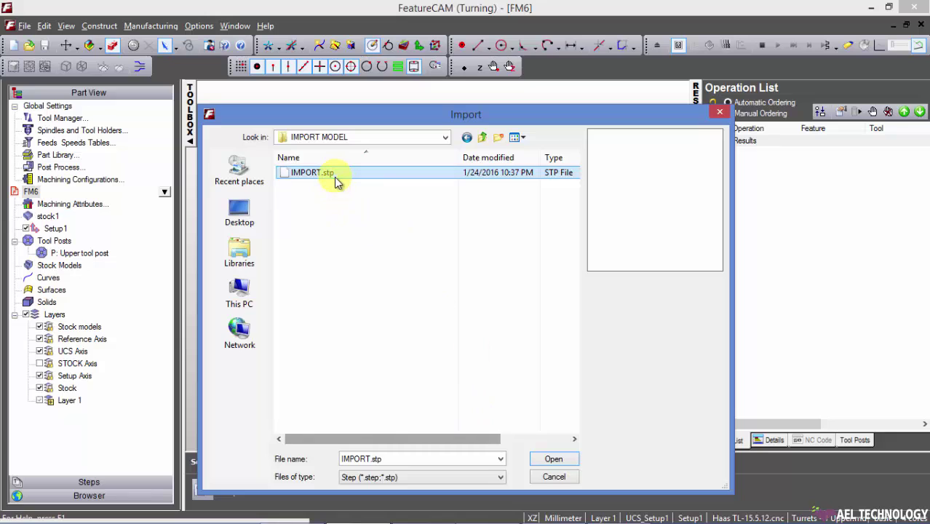
Import IMPORT.stp as a solid and advance the setup wizard to the Z-direction page
{"action": "left_click", "coordinate": [557, 460]}
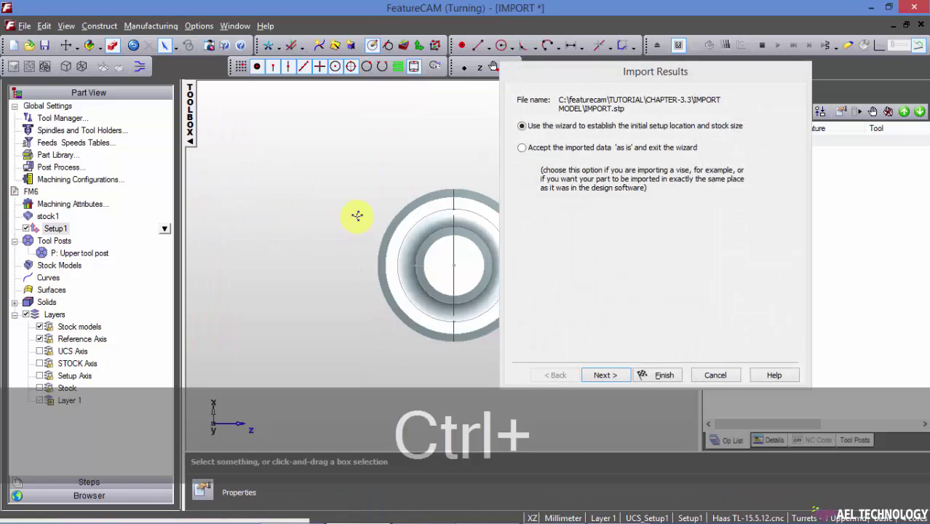
{"action": "middle_click_drag", "start_coordinate": [356, 228], "coordinate": [327, 251], "text": "ctrl"}
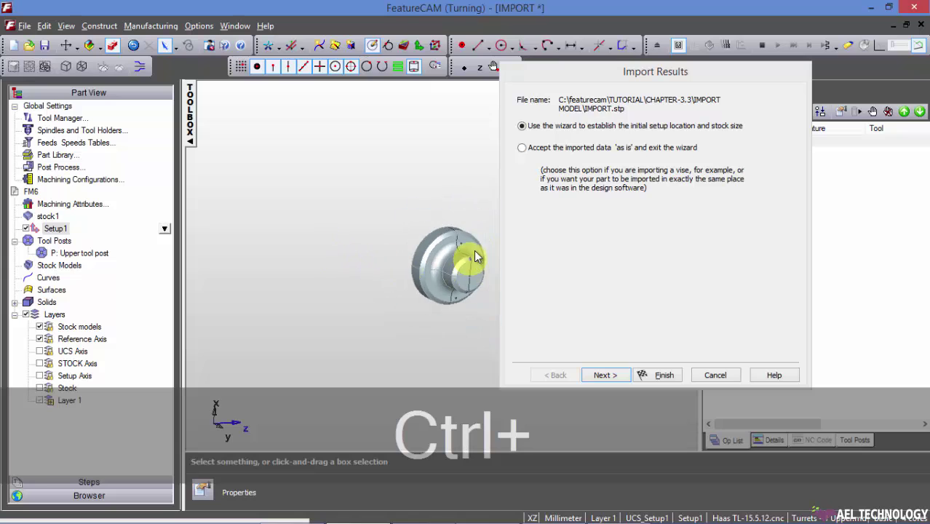
{"action": "scroll", "coordinate": [465, 251], "scroll_direction": "up", "scroll_amount": 3}
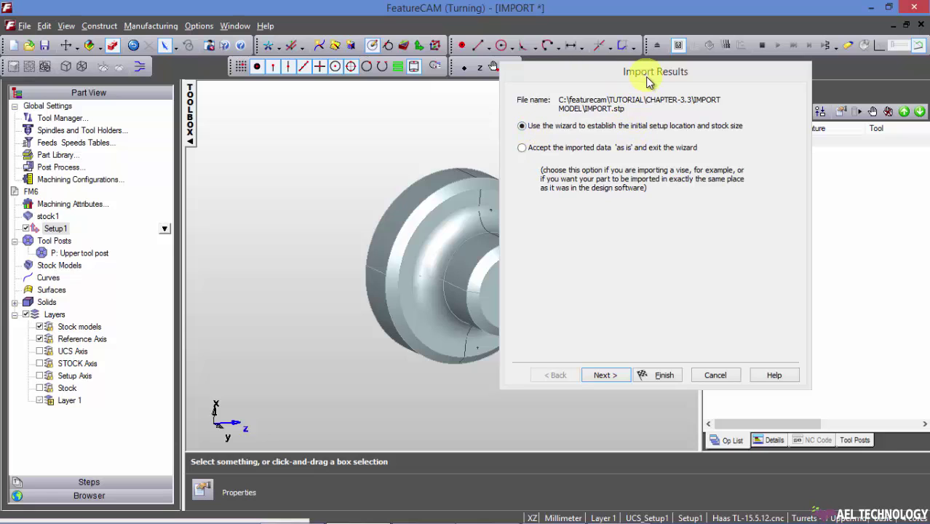
{"action": "left_click", "coordinate": [603, 375]}
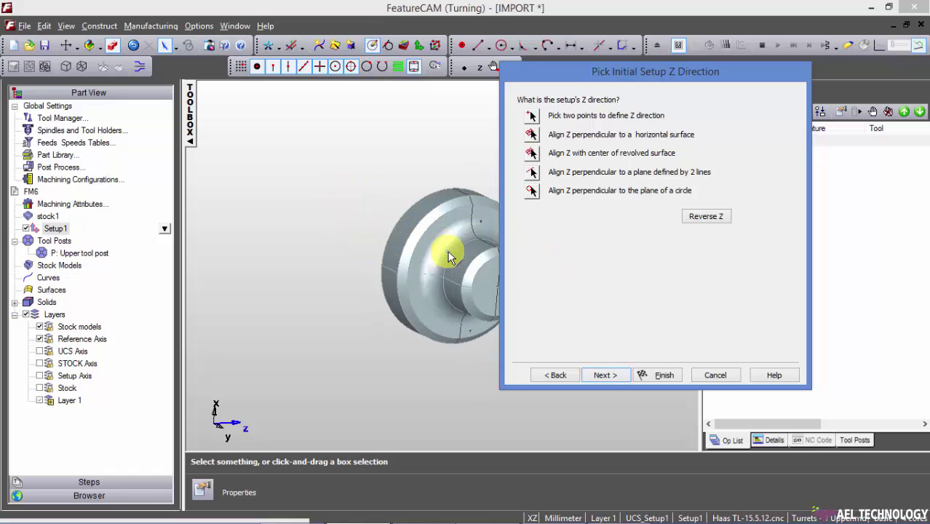
Set Z direction by picking the large face centre, then the small end face centre
{"action": "left_click", "coordinate": [532, 117]}
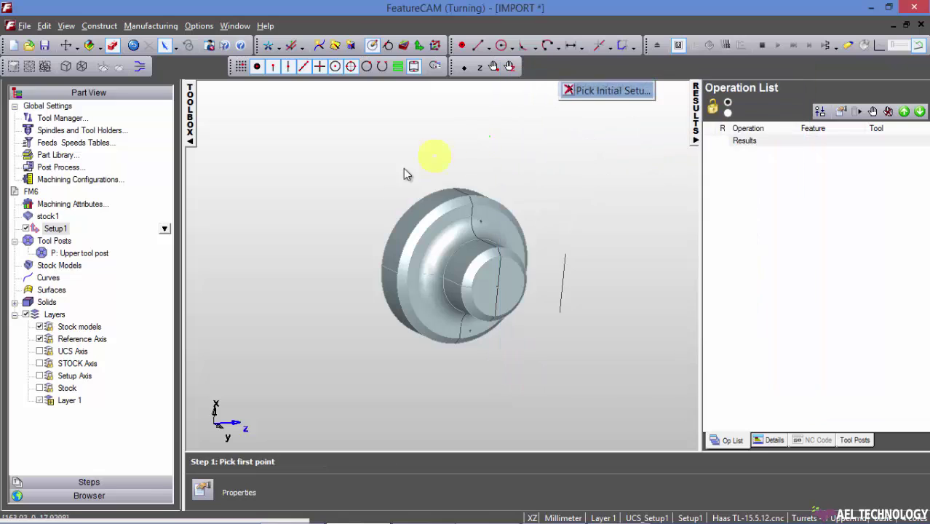
{"action": "mouse_move", "coordinate": [363, 214]}
{"action": "middle_mouse_down"}
{"action": "mouse_move", "coordinate": [426, 246]}
{"action": "mouse_move", "coordinate": [488, 253]}
{"action": "mouse_move", "coordinate": [571, 291]}
{"action": "mouse_move", "coordinate": [586, 315]}
{"action": "middle_mouse_up"}
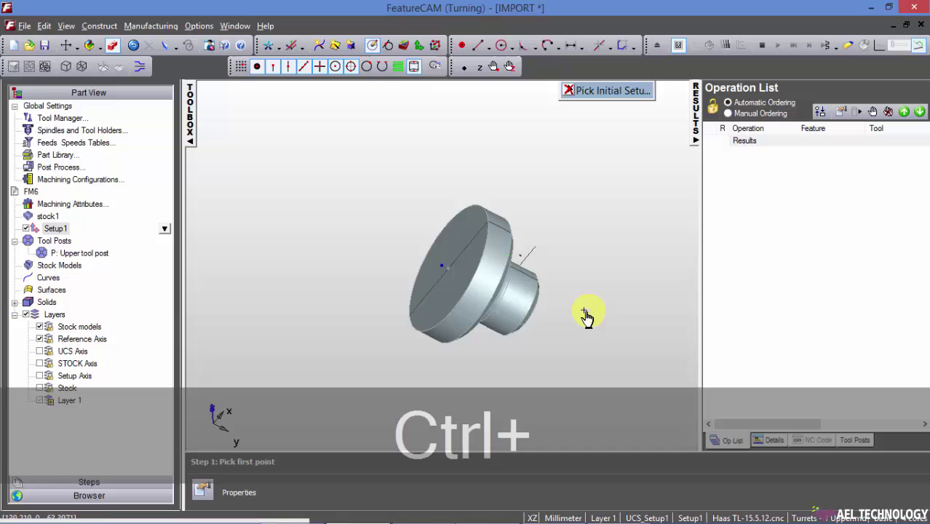
{"action": "left_click", "coordinate": [449, 271]}
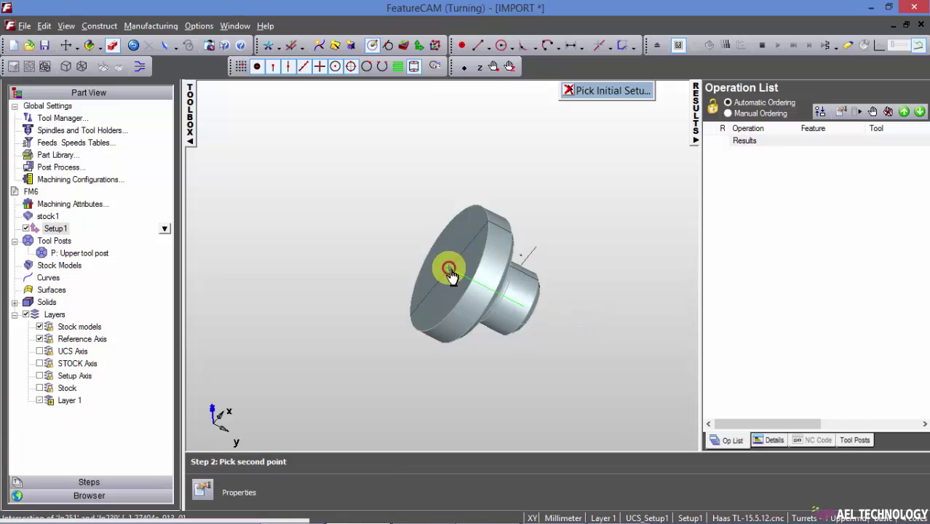
{"action": "scroll", "coordinate": [577, 305], "scroll_direction": "down", "scroll_amount": 2}
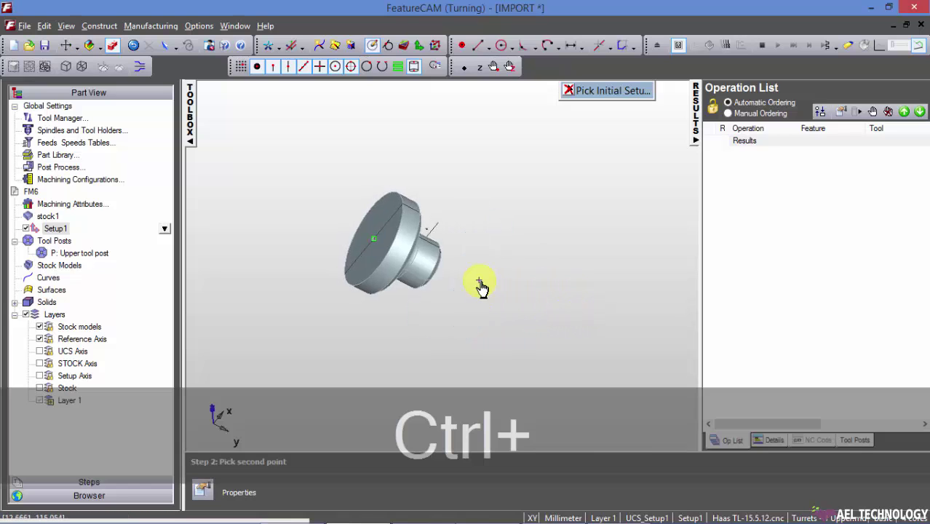
{"action": "mouse_move", "coordinate": [480, 285]}
{"action": "middle_mouse_down", "text": "ctrl"}
{"action": "mouse_move", "coordinate": [358, 233]}
{"action": "mouse_move", "coordinate": [507, 311]}
{"action": "mouse_move", "coordinate": [527, 312]}
{"action": "middle_mouse_up", "text": "ctrl"}
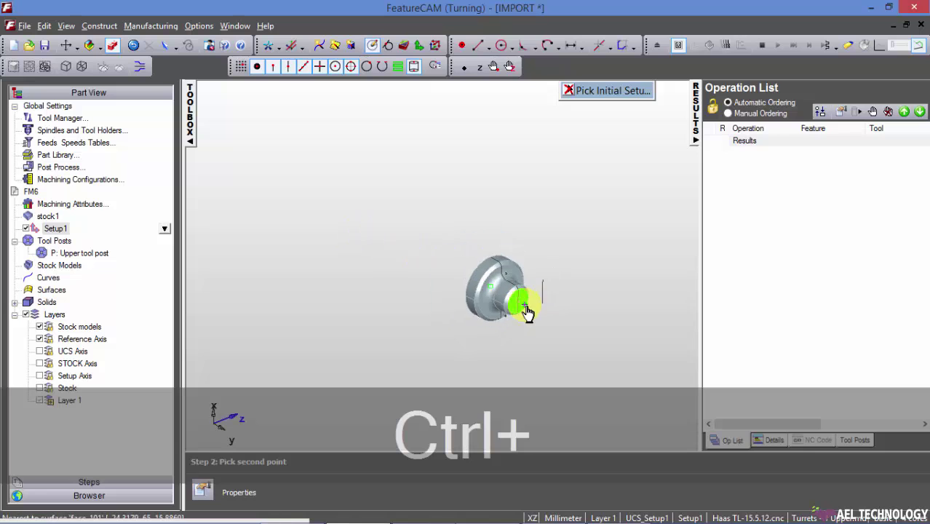
{"action": "scroll", "coordinate": [527, 312], "scroll_direction": "up", "scroll_amount": 3}
{"action": "scroll", "coordinate": [509, 302], "scroll_direction": "up", "scroll_amount": 3}
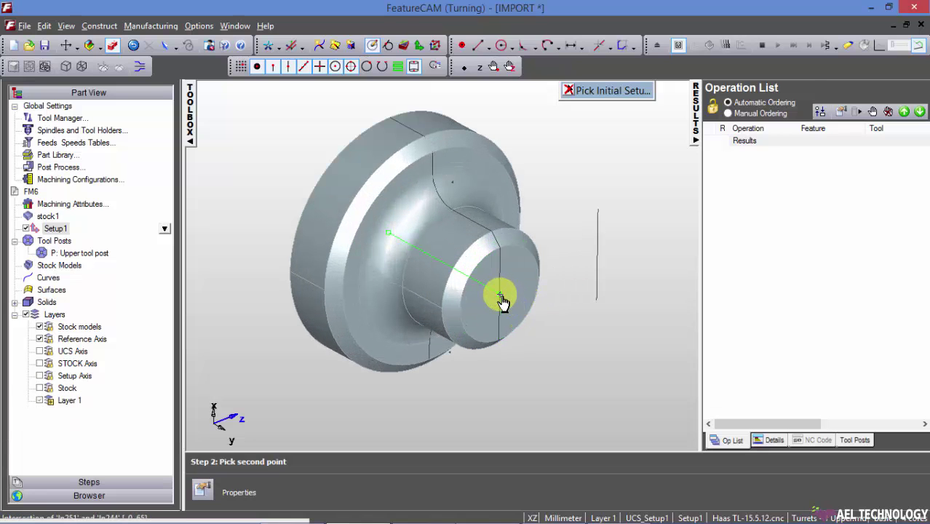
{"action": "left_click", "coordinate": [503, 300]}
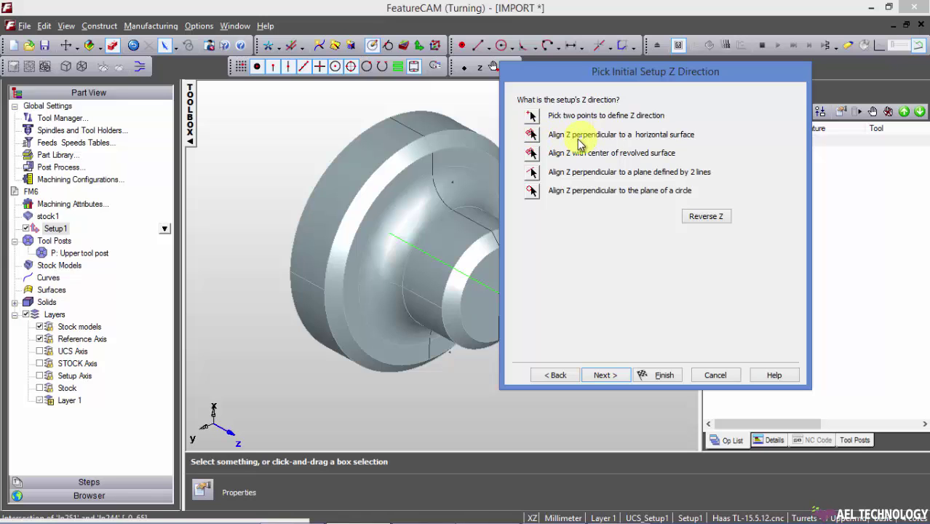
Align Z perpendicular to the small end face, then to the small cylinder's revolved axis
{"action": "left_click", "coordinate": [532, 134]}
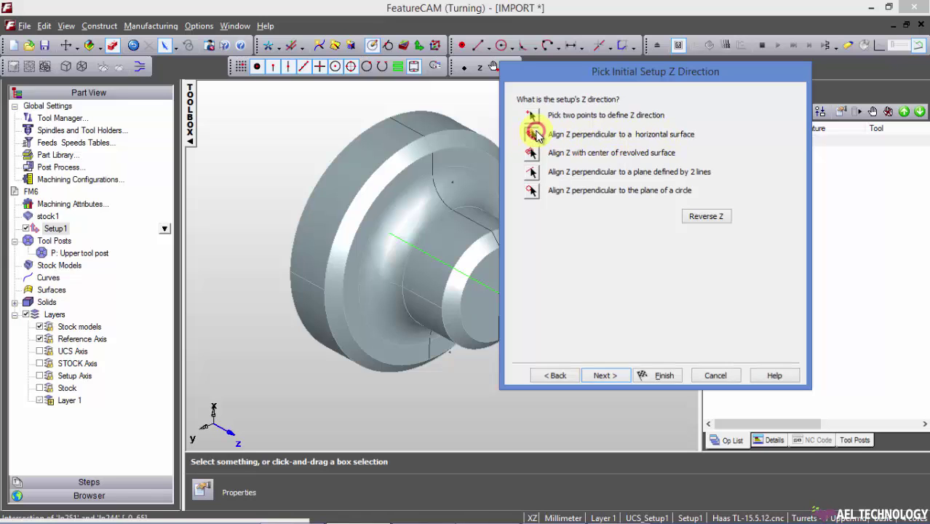
{"action": "scroll", "coordinate": [523, 265], "scroll_direction": "down", "scroll_amount": 2}
{"action": "left_click", "coordinate": [466, 276]}
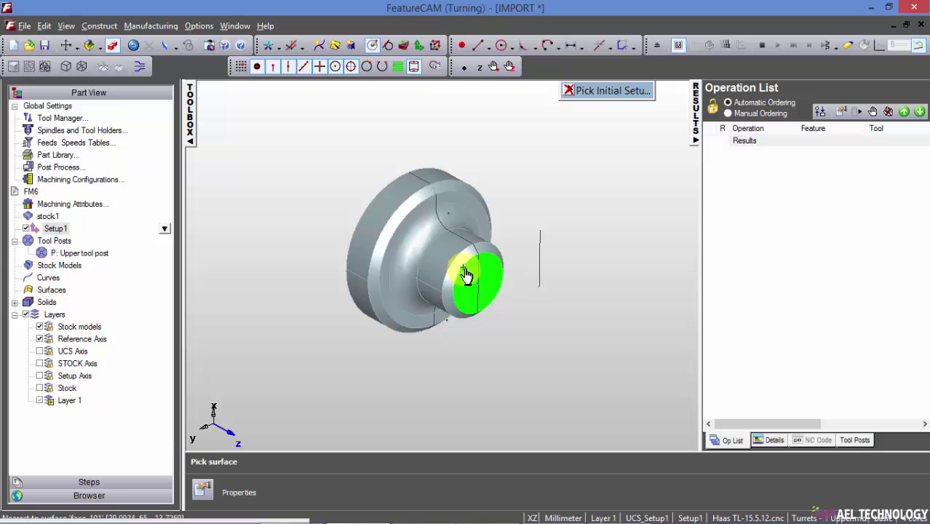
{"action": "left_click", "coordinate": [467, 276]}
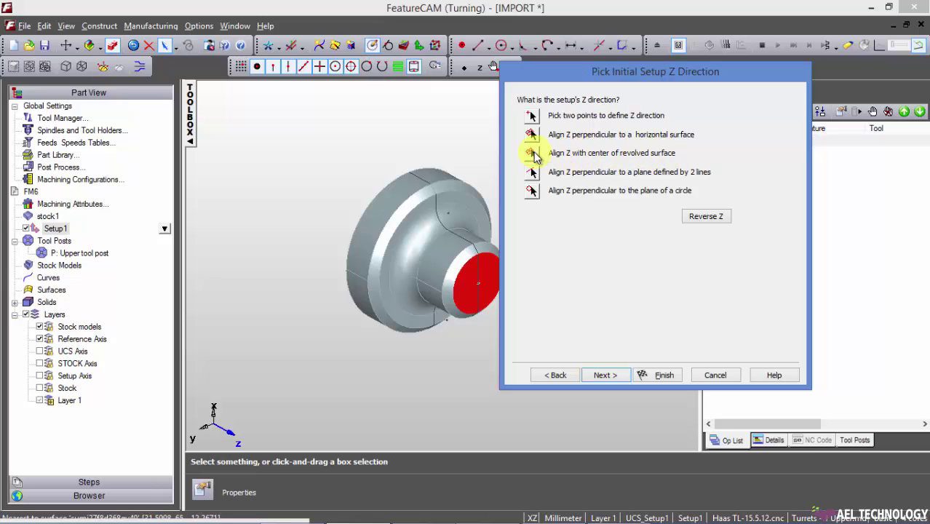
{"action": "left_click", "coordinate": [531, 154]}
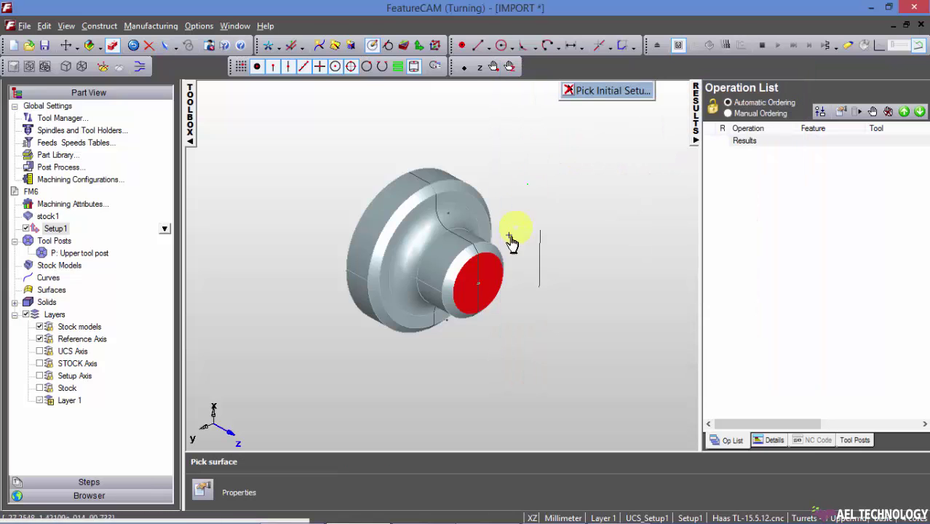
{"action": "left_click", "coordinate": [452, 269]}
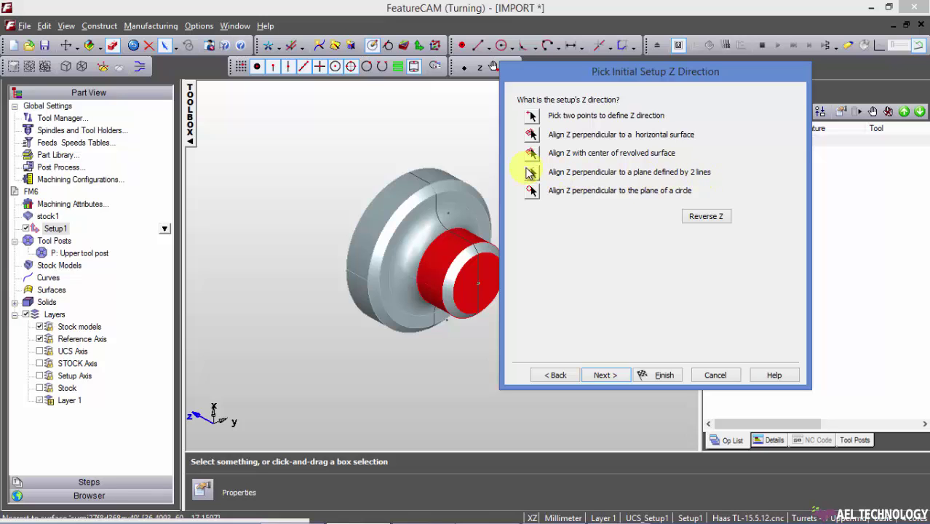
Align Z perpendicular to the plane through the vertical line and a small-end line
{"action": "left_click", "coordinate": [533, 175]}
{"action": "scroll", "coordinate": [486, 240], "scroll_direction": "up", "scroll_amount": 2}
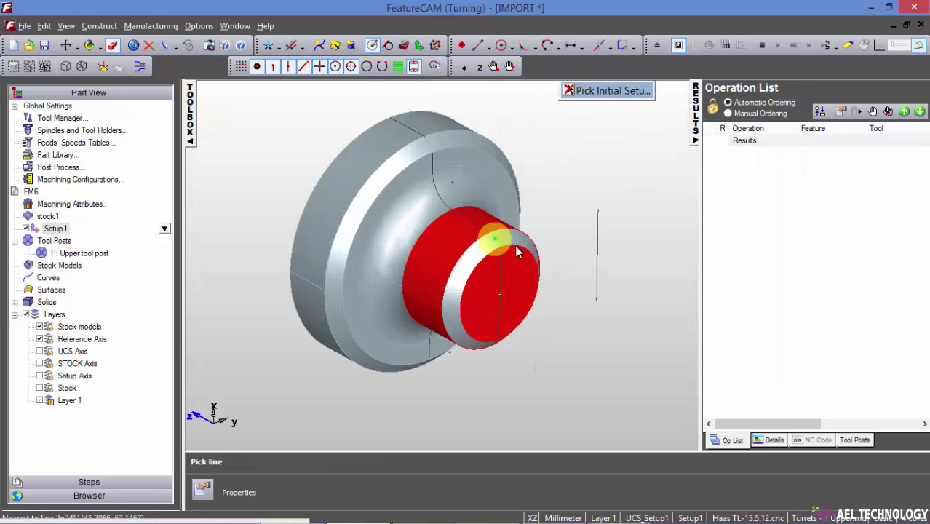
{"action": "left_click", "coordinate": [598, 226]}
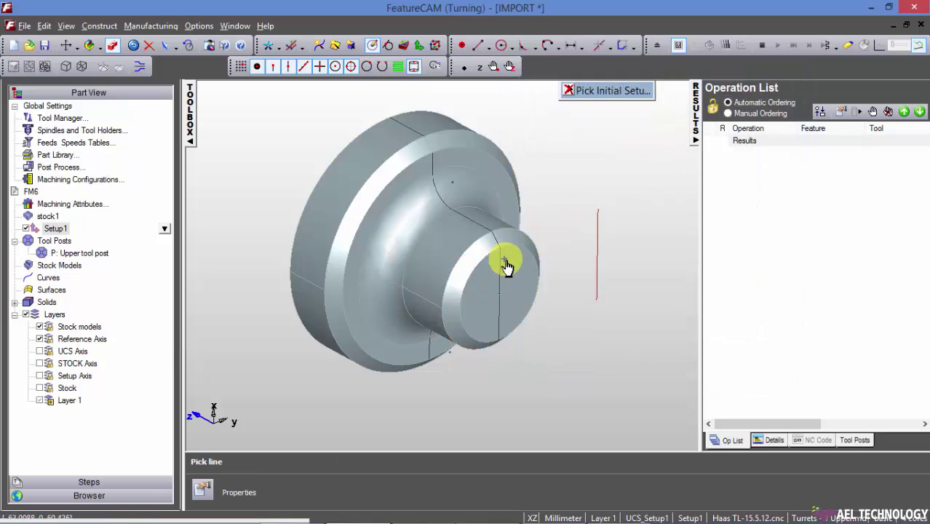
{"action": "left_click", "coordinate": [504, 266]}
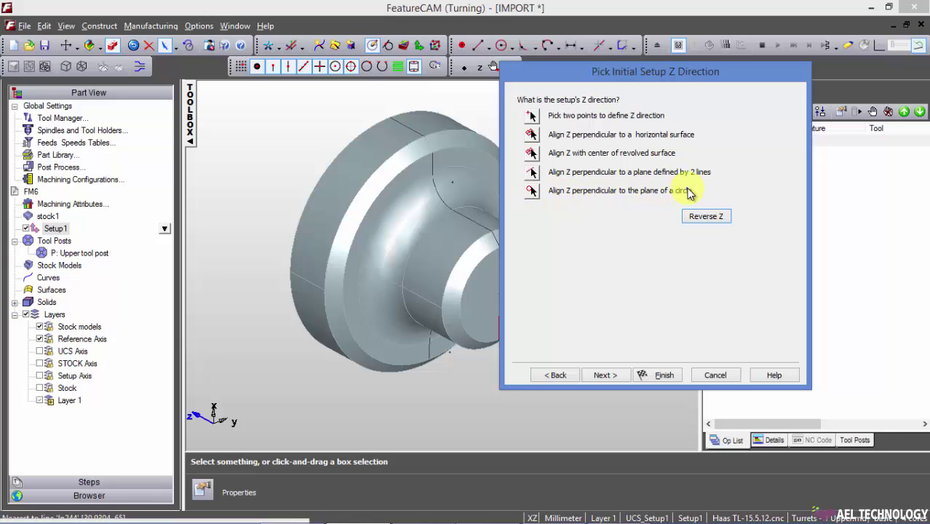
Align Z perpendicular to the small end's circular edge, then reverse Z twice
{"action": "left_click", "coordinate": [532, 189]}
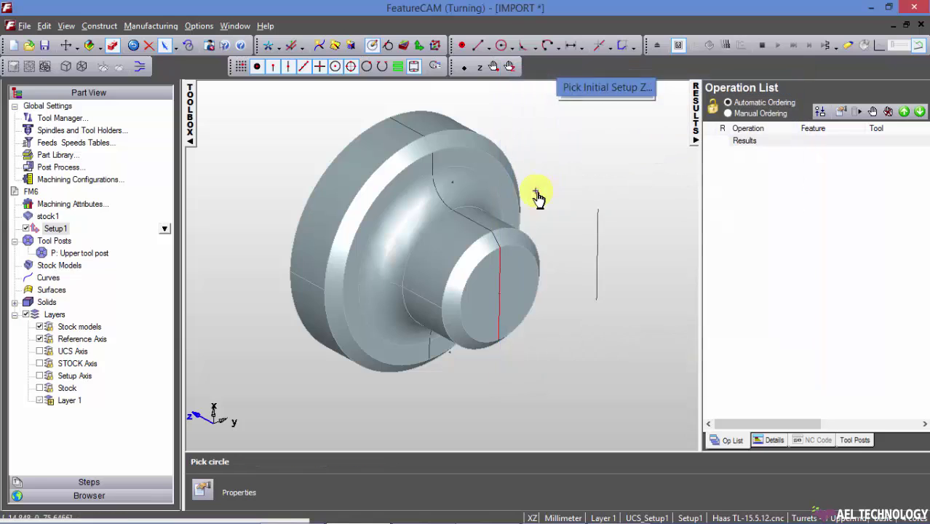
{"action": "left_click", "coordinate": [493, 259]}
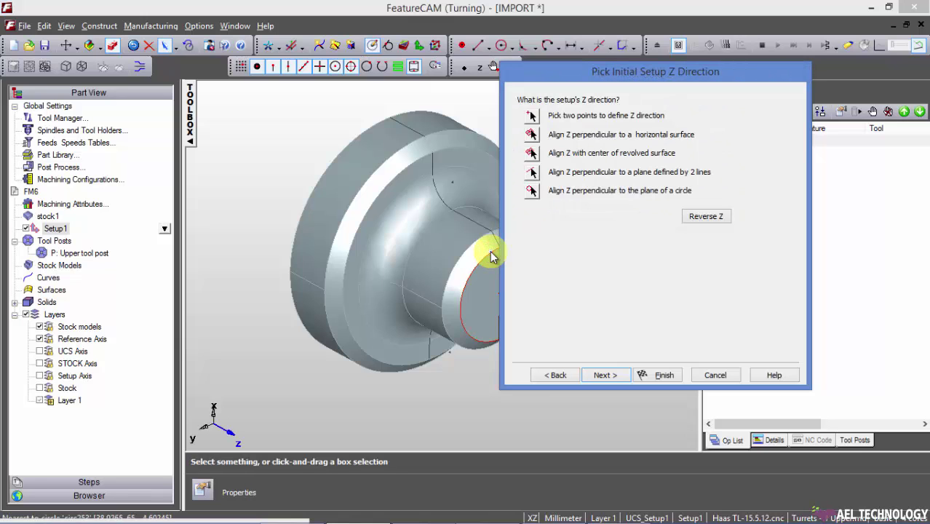
{"action": "left_click", "coordinate": [710, 219]}
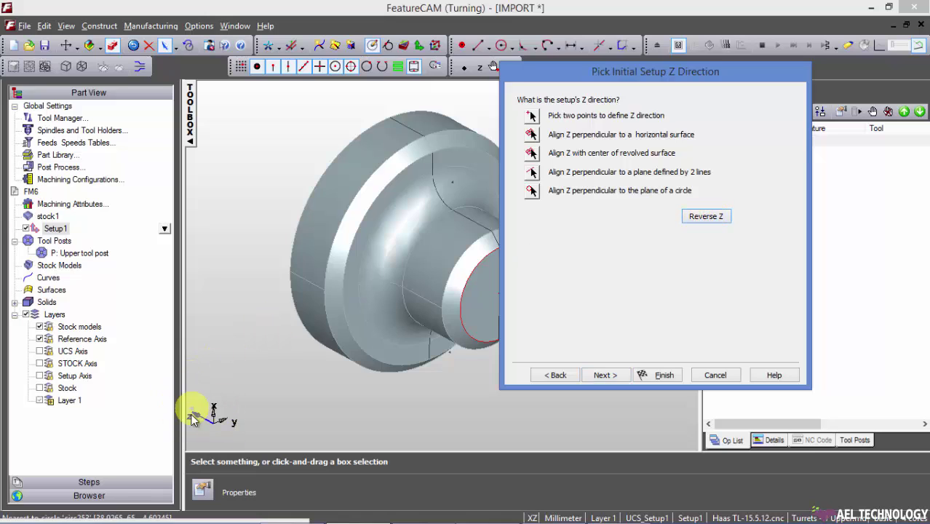
{"action": "left_click", "coordinate": [713, 223]}
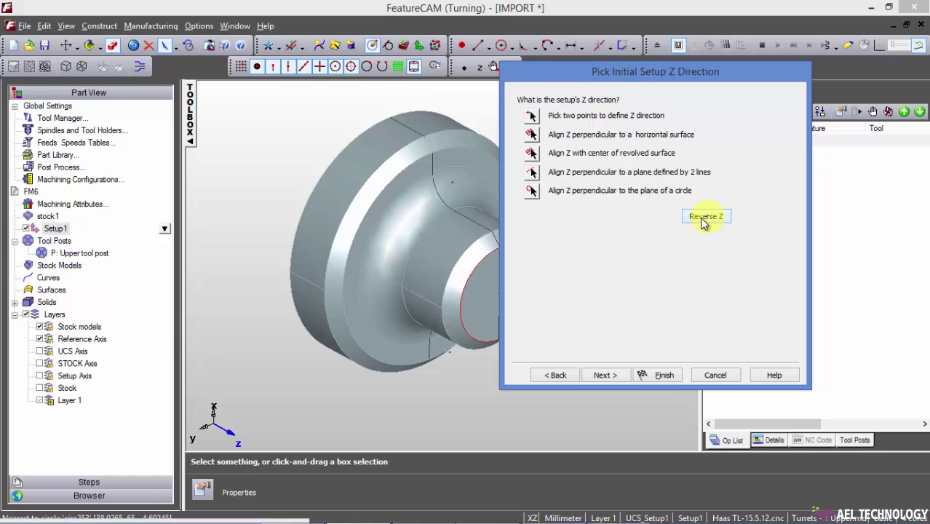
Define the X direction from top and bottom points on the small end-face edge
{"action": "left_click", "coordinate": [598, 375]}
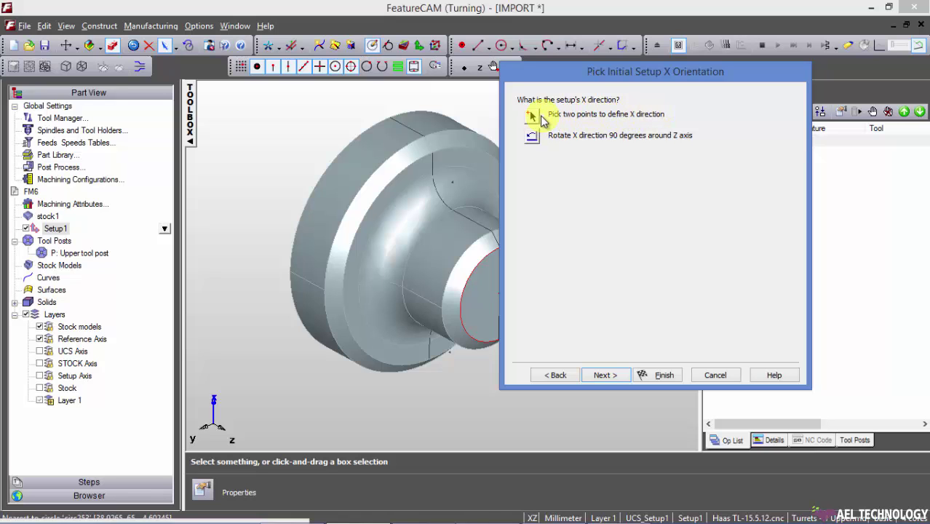
{"action": "left_click", "coordinate": [535, 117]}
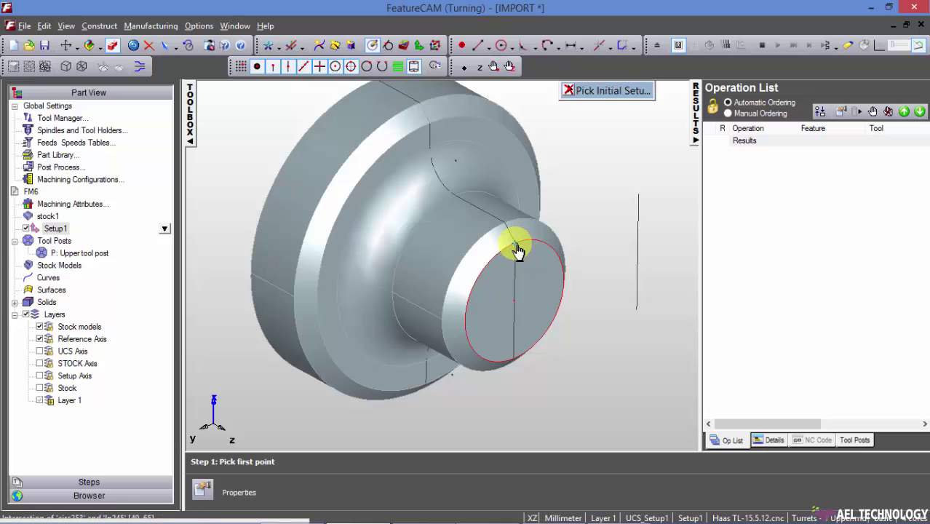
{"action": "left_click", "coordinate": [515, 245]}
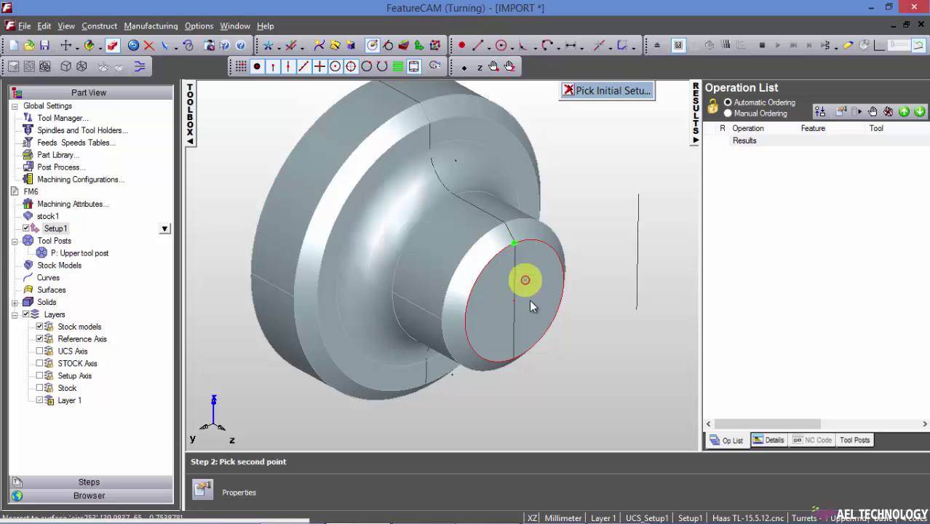
{"action": "left_click", "coordinate": [514, 359]}
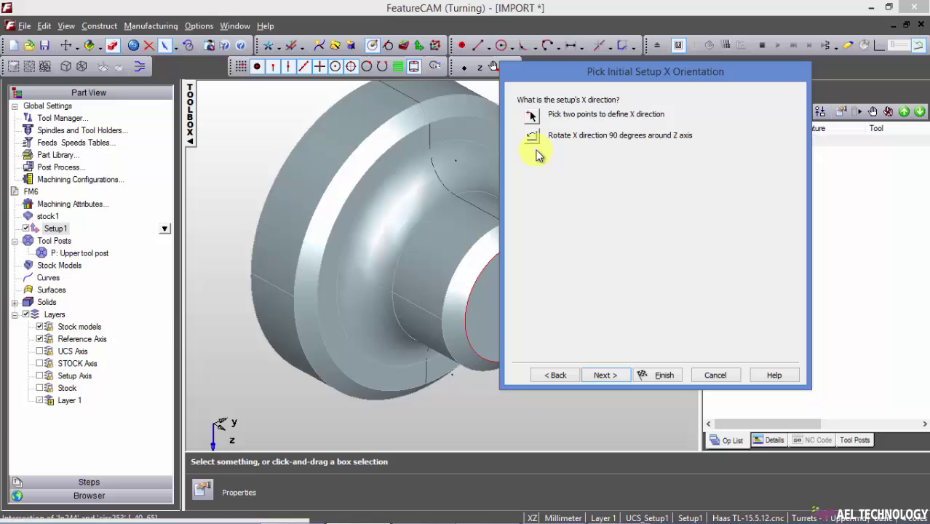
Rotate the X direction 90 degrees about Z five times
{"action": "left_click", "coordinate": [532, 138]}
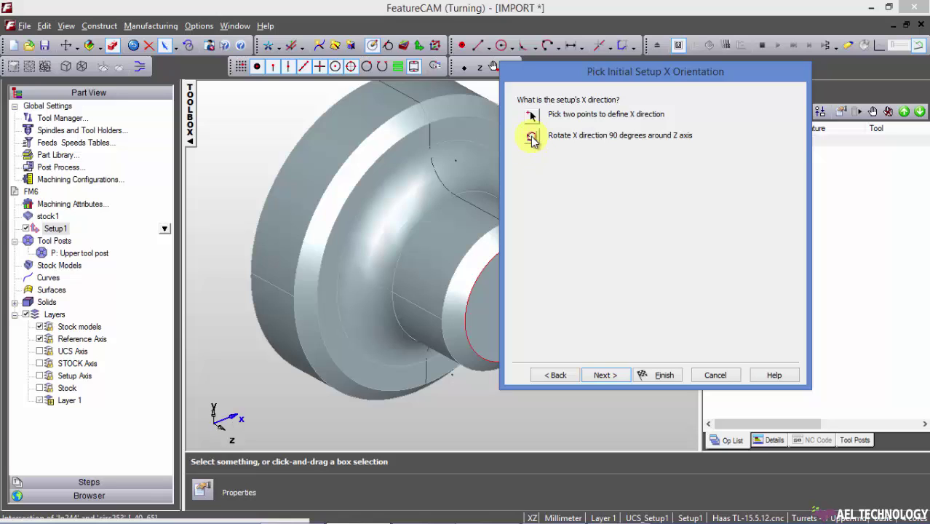
{"action": "left_click", "coordinate": [532, 138]}
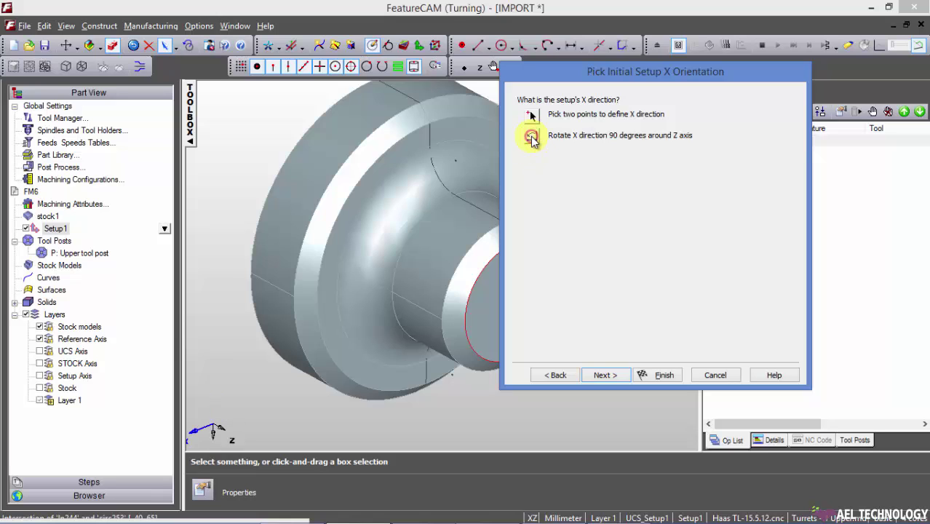
{"action": "left_click", "coordinate": [532, 138]}
{"action": "left_click", "coordinate": [532, 138]}
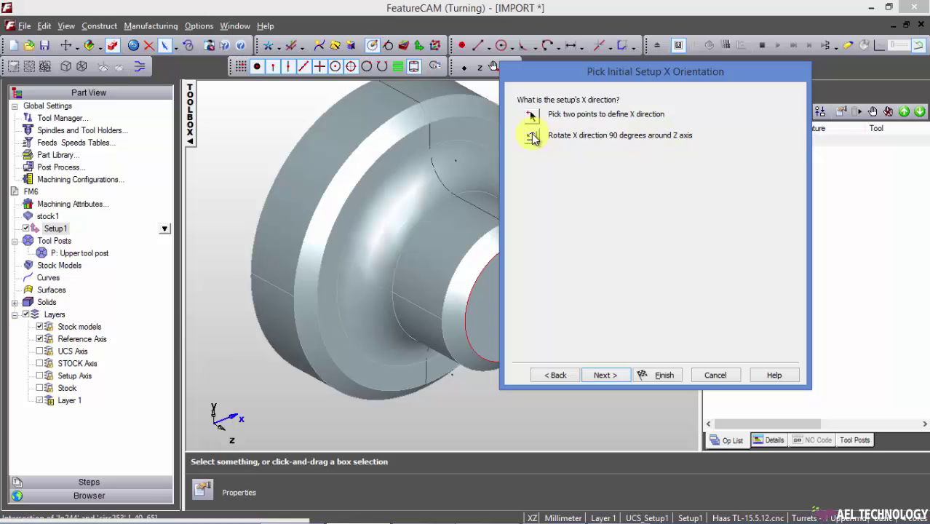
{"action": "left_click", "coordinate": [532, 139]}
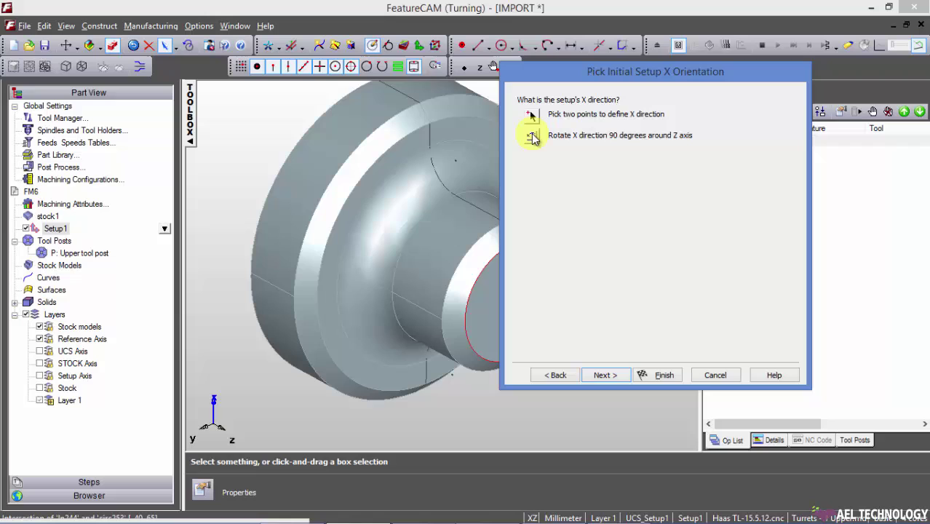
Keep round stock and advance to the stock center page
{"action": "left_click", "coordinate": [607, 374]}
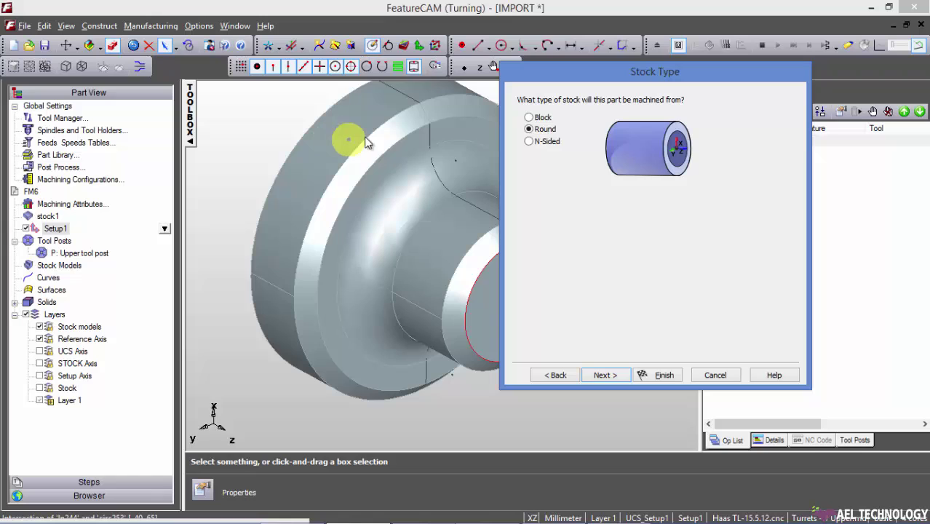
{"action": "left_click", "coordinate": [605, 375]}
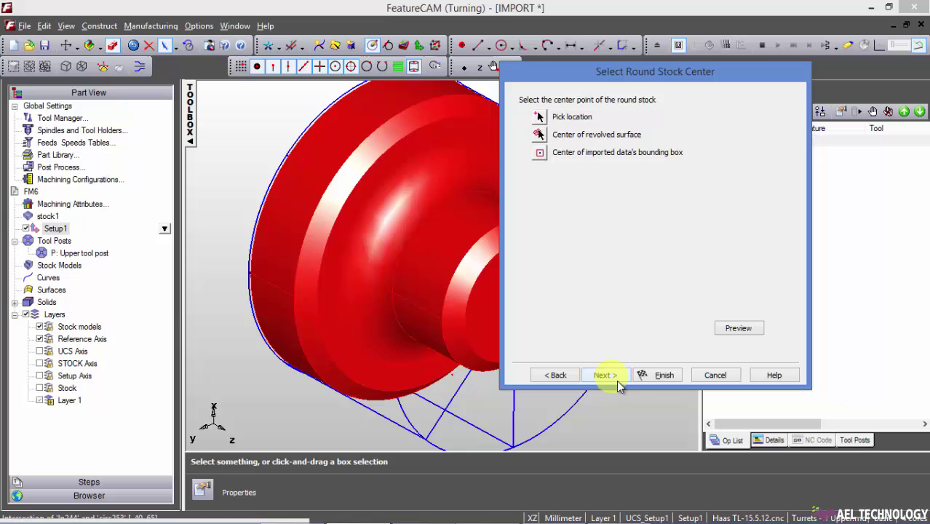
{"action": "scroll", "coordinate": [313, 157], "scroll_direction": "down", "scroll_amount": 5}
{"action": "scroll", "coordinate": [364, 175], "scroll_direction": "down", "scroll_amount": 1}
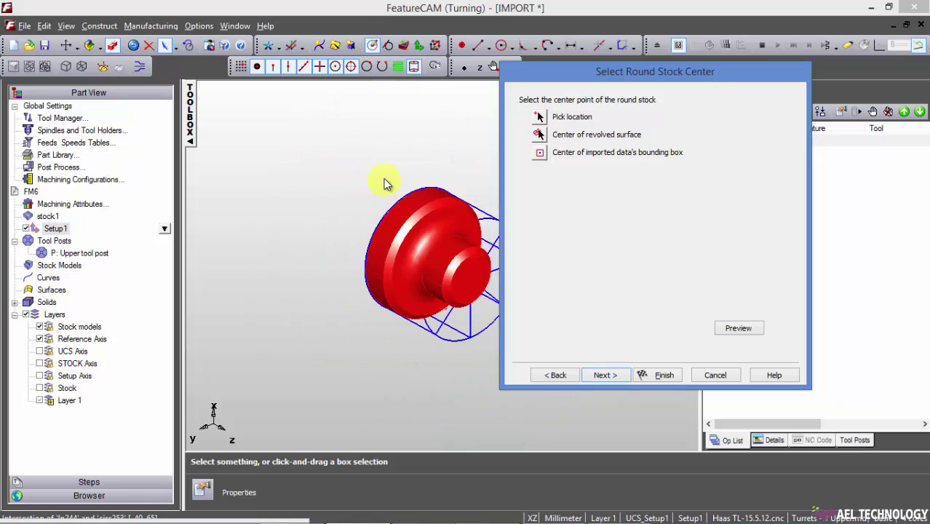
{"action": "scroll", "coordinate": [407, 204], "scroll_direction": "down", "scroll_amount": 1}
{"action": "scroll", "coordinate": [480, 291], "scroll_direction": "up", "scroll_amount": 2}
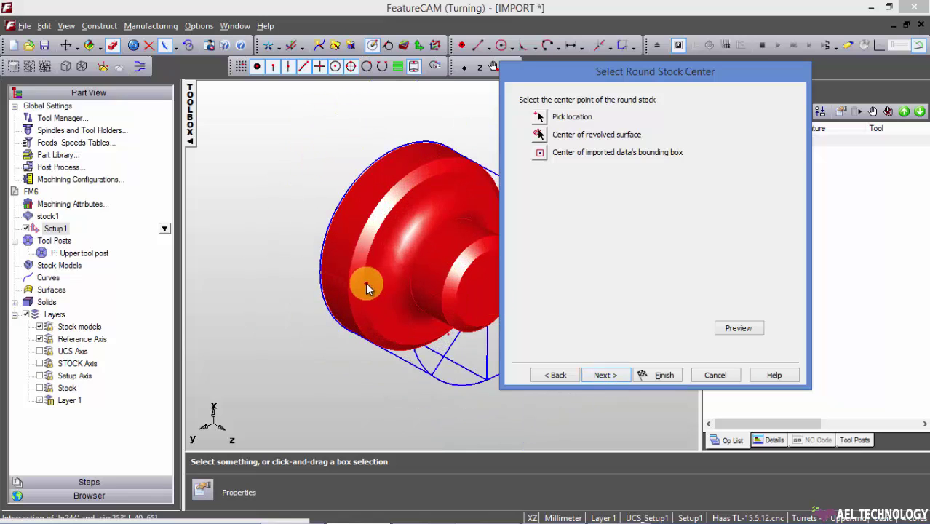
{"action": "scroll", "coordinate": [365, 282], "scroll_direction": "down", "scroll_amount": 1}
{"action": "scroll", "coordinate": [311, 262], "scroll_direction": "down", "scroll_amount": 1}
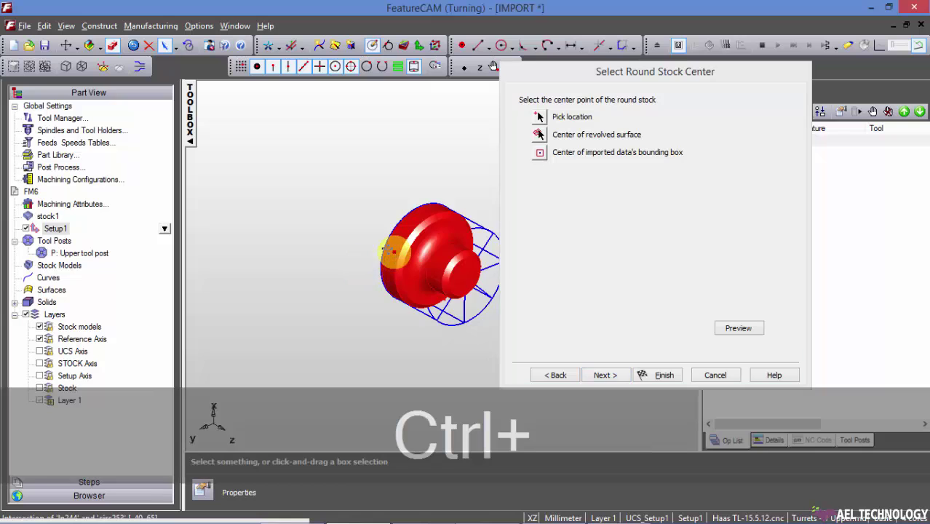
Fit the part in view and pick the stock center on its narrow end
{"action": "mouse_move", "coordinate": [360, 259]}
{"action": "left_mouse_down", "text": "ctrl"}
{"action": "mouse_move", "coordinate": [353, 246]}
{"action": "mouse_move", "coordinate": [433, 283]}
{"action": "left_mouse_up", "text": "ctrl"}
{"action": "right_click", "coordinate": [371, 166]}
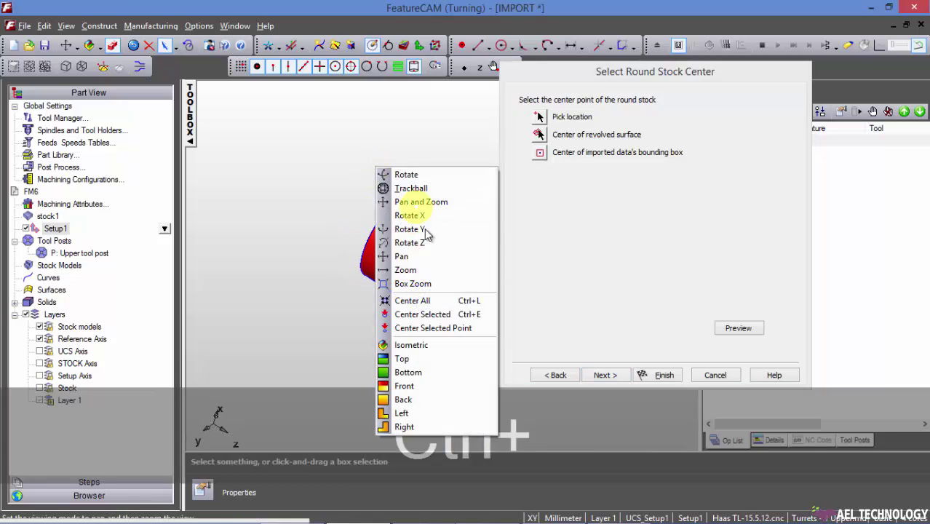
{"action": "left_click", "coordinate": [420, 300]}
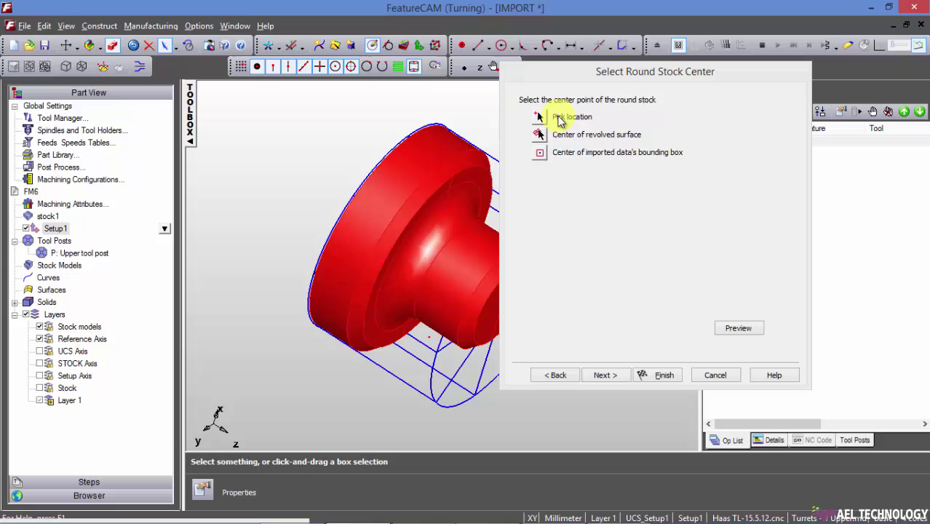
{"action": "left_click", "coordinate": [479, 246]}
{"action": "scroll", "coordinate": [332, 246], "scroll_direction": "down", "scroll_amount": 2, "text": "ctrl"}
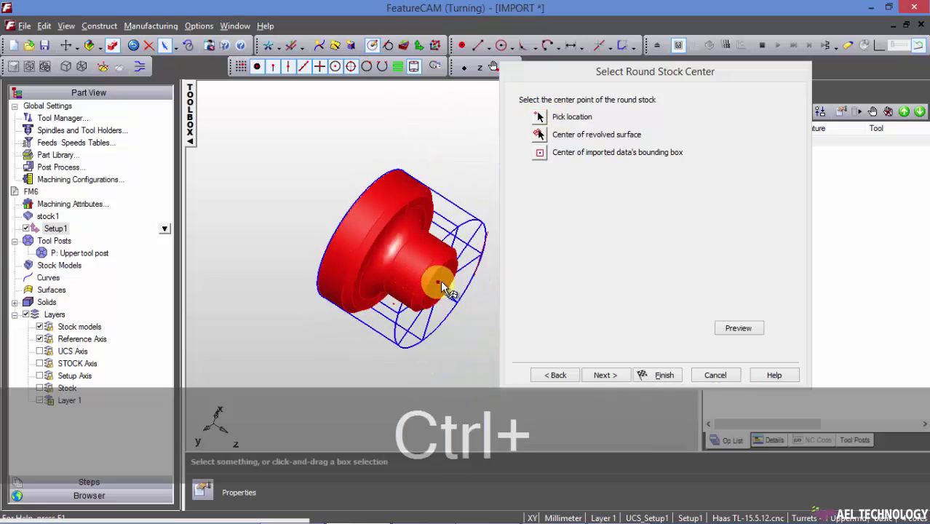
{"action": "left_click", "coordinate": [540, 116]}
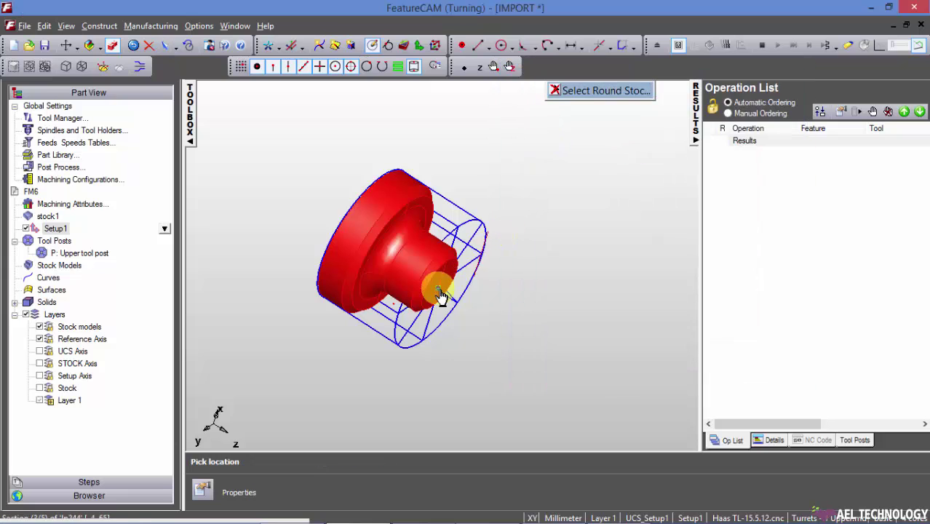
{"action": "left_click", "coordinate": [443, 290]}
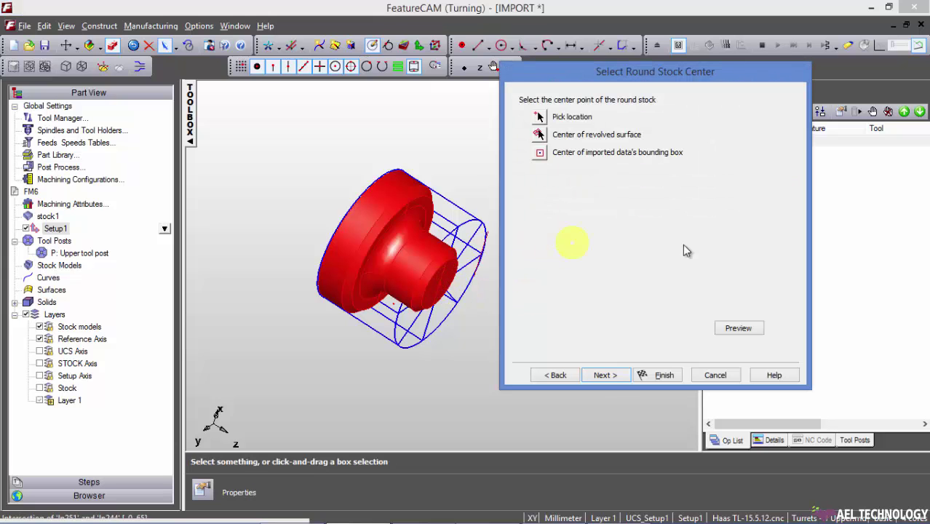
On Stock Dimensions, try specific stock dimensions, entering a length of 6
{"action": "left_click", "coordinate": [602, 375]}
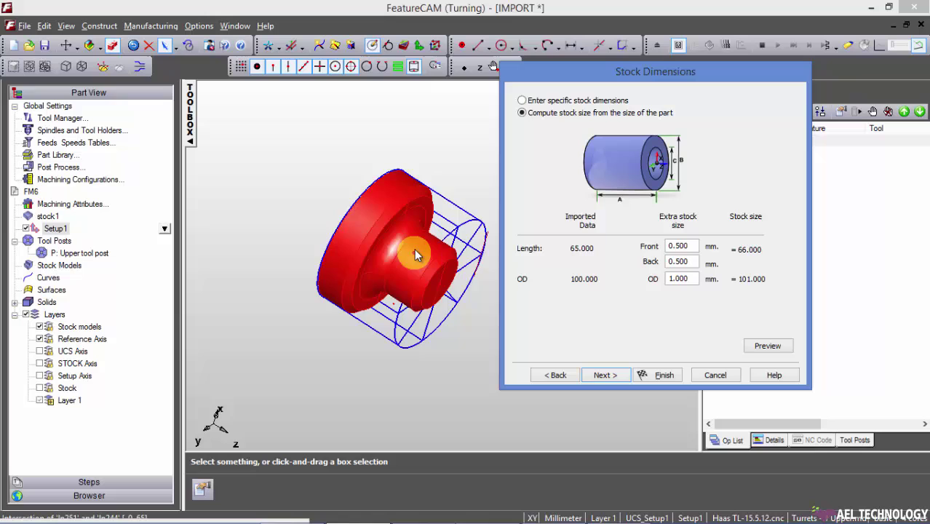
{"action": "left_click", "coordinate": [522, 100]}
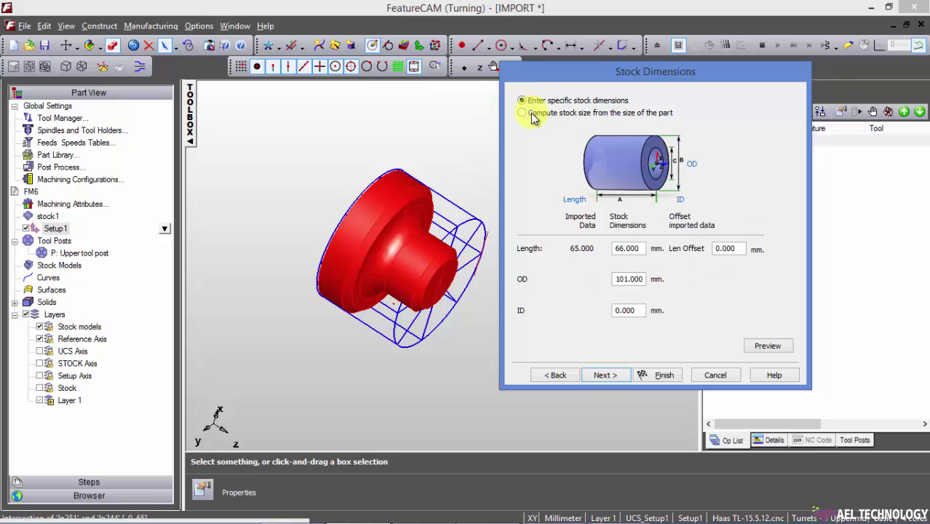
{"action": "double_click", "coordinate": [635, 281]}
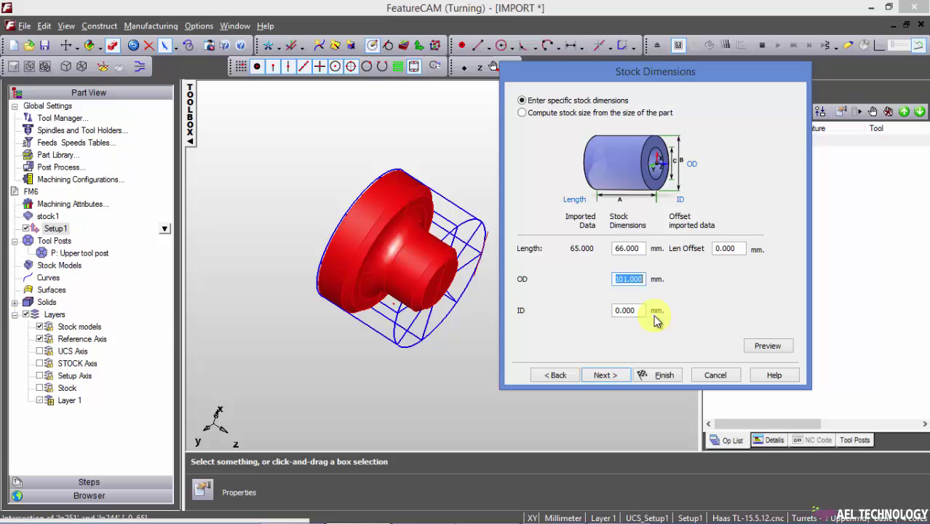
{"action": "double_click", "coordinate": [628, 248]}
{"action": "type", "text": "65"}
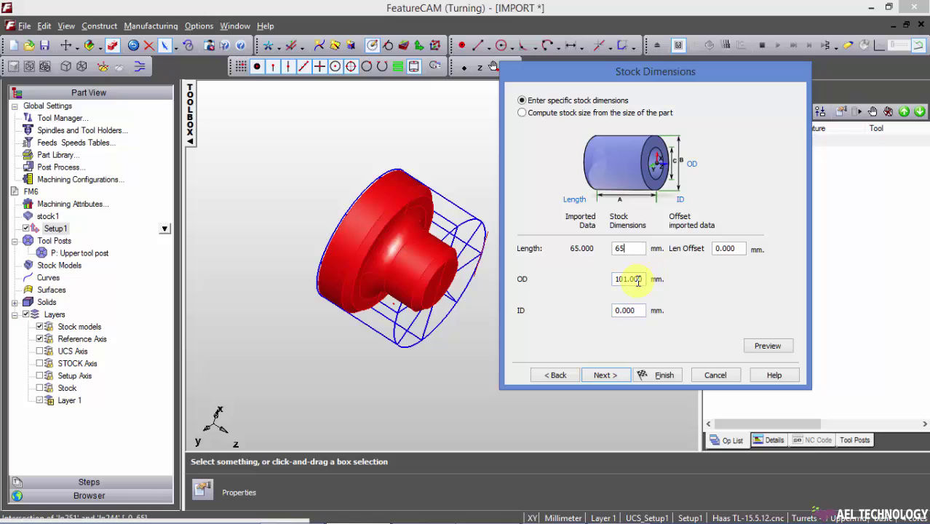
{"action": "double_click", "coordinate": [638, 281]}
{"action": "type", "text": "100"}
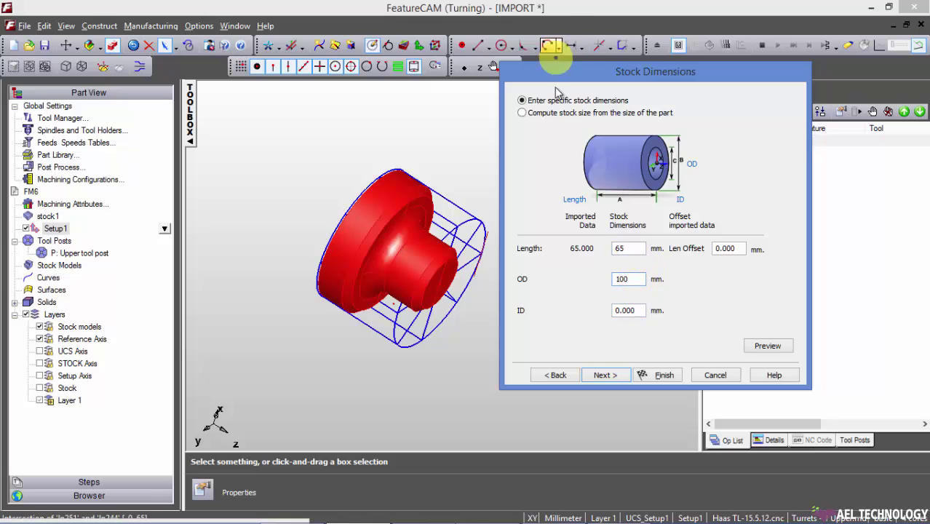
Compute stock size from the part with zero front, back and OD extra stock
{"action": "left_click", "coordinate": [530, 114]}
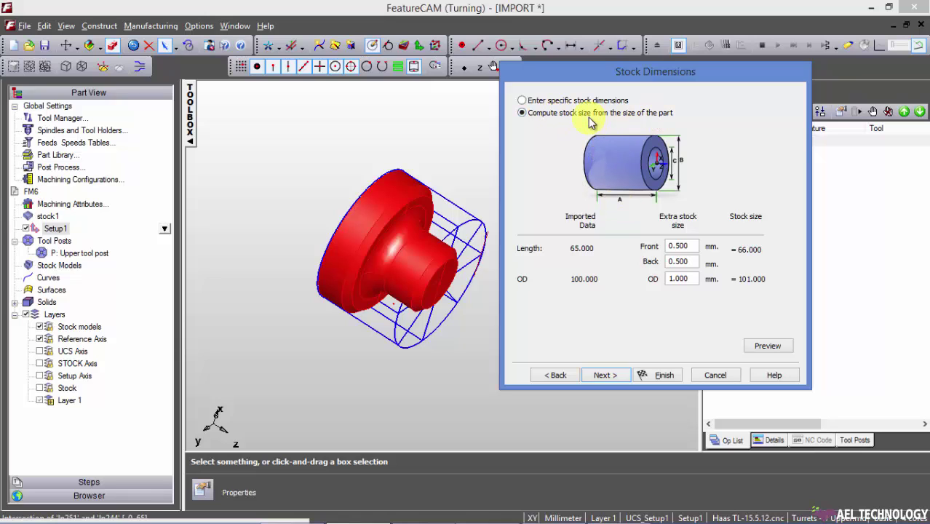
{"action": "double_click", "coordinate": [682, 247]}
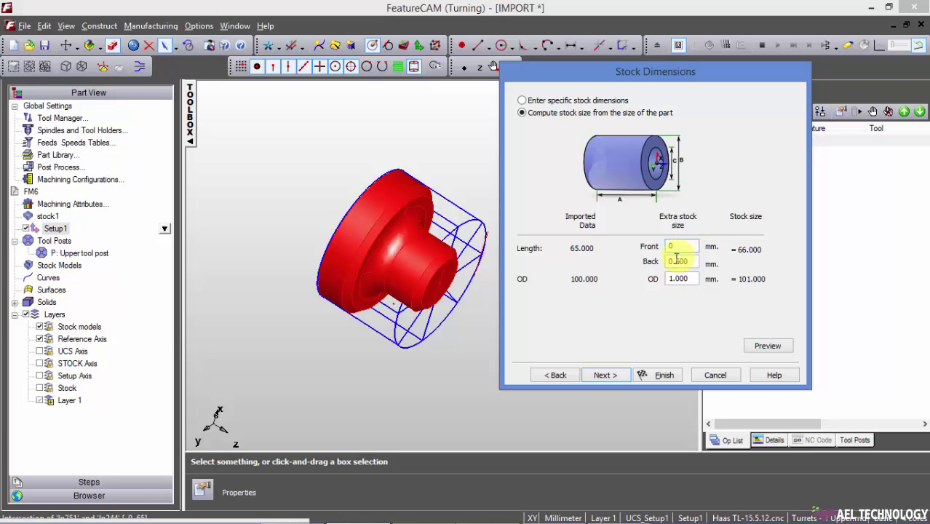
{"action": "double_click", "coordinate": [677, 261]}
{"action": "type", "text": "0"}
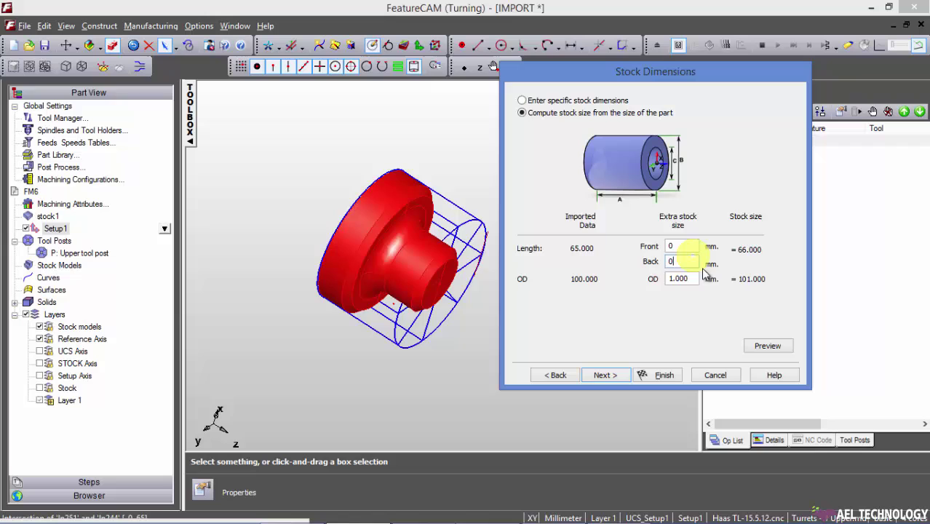
{"action": "double_click", "coordinate": [684, 277]}
{"action": "type", "text": "0"}
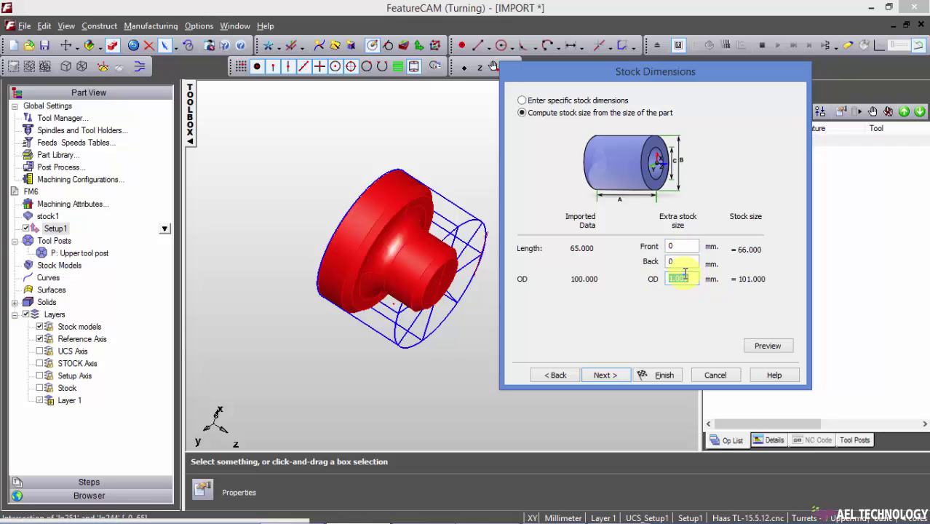
{"action": "left_click", "coordinate": [603, 378]}
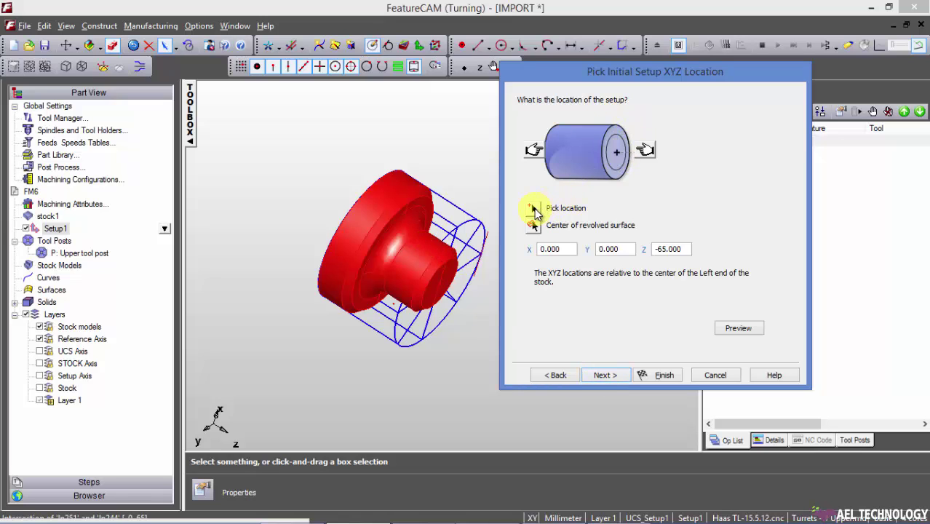
Pick the part's end face as the setup location
{"action": "left_click", "coordinate": [533, 208]}
{"action": "left_click", "coordinate": [441, 291]}
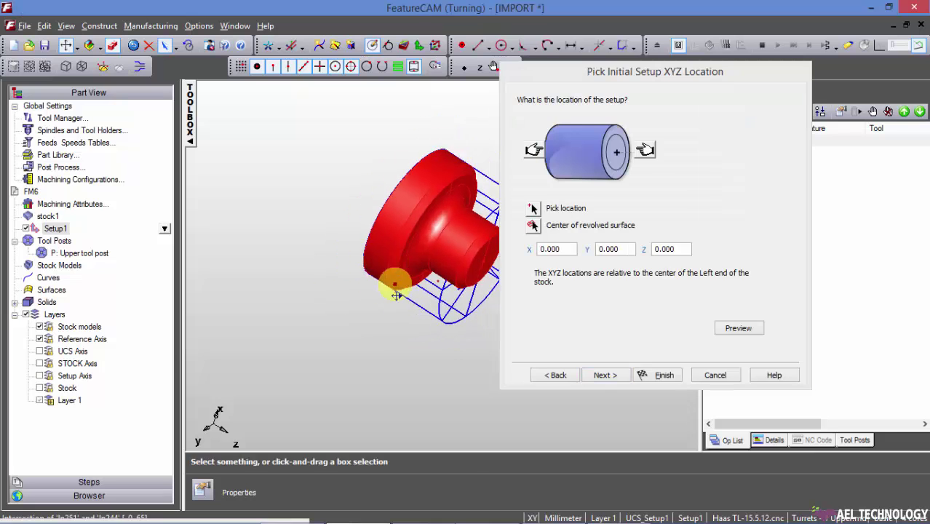
{"action": "mouse_move", "coordinate": [397, 288]}
{"action": "left_mouse_down", "text": "ctrl"}
{"action": "mouse_move", "coordinate": [398, 217]}
{"action": "mouse_move", "coordinate": [486, 256]}
{"action": "mouse_move", "coordinate": [379, 260]}
{"action": "left_mouse_up", "text": "ctrl"}
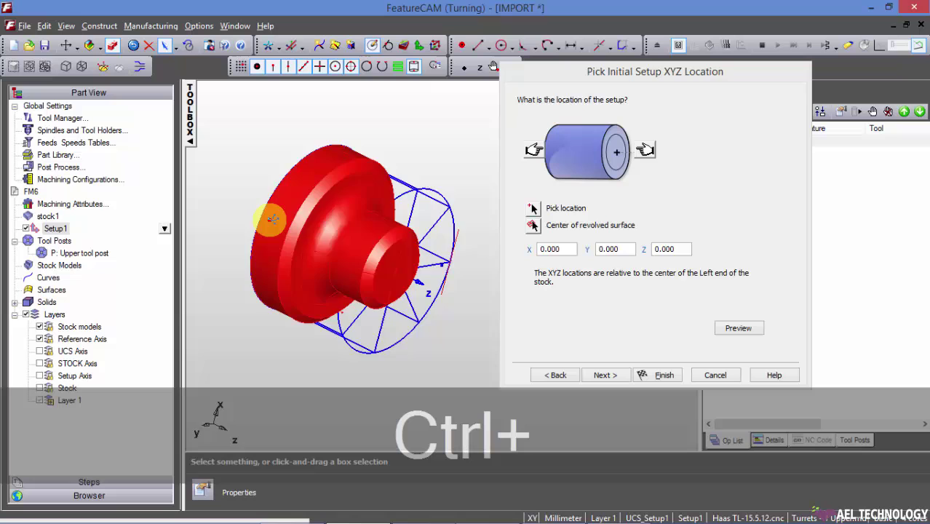
{"action": "left_click_drag", "start_coordinate": [278, 226], "coordinate": [377, 248], "text": "ctrl"}
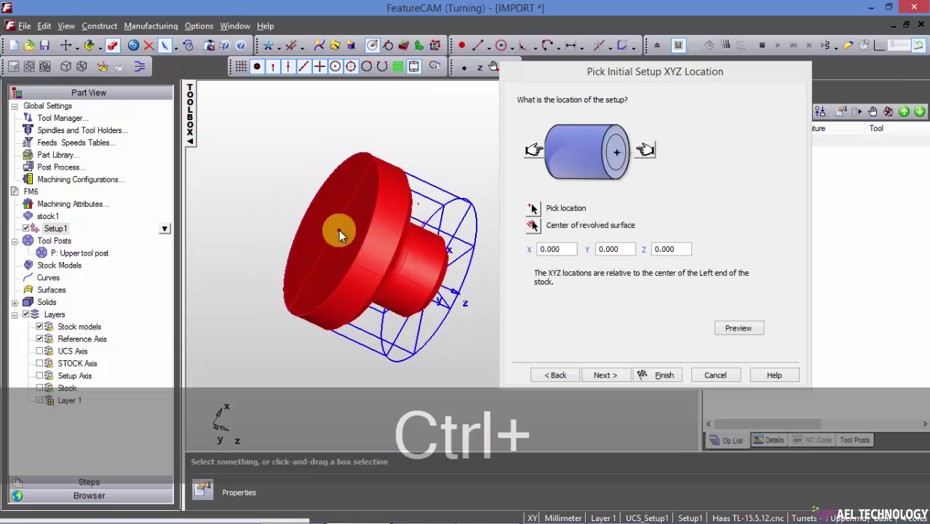
{"action": "left_click", "coordinate": [533, 209]}
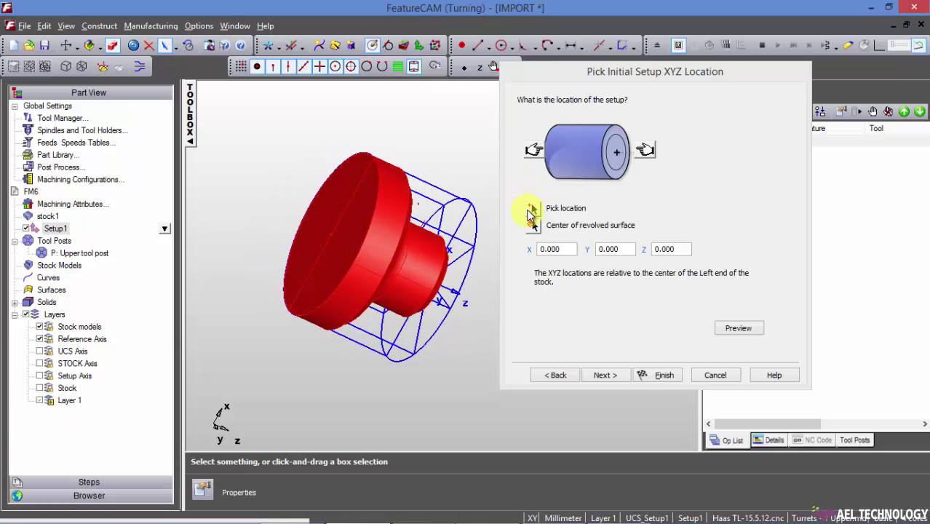
{"action": "left_click", "coordinate": [335, 243]}
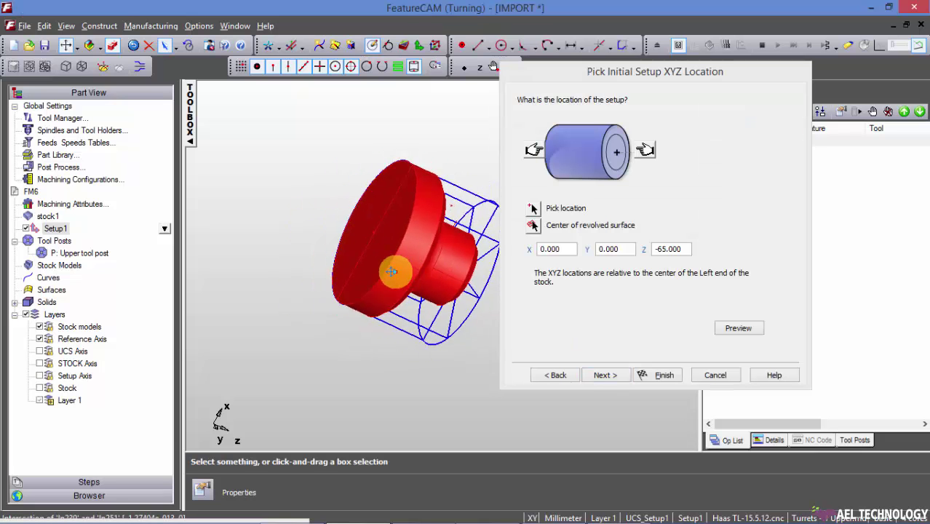
{"action": "mouse_move", "coordinate": [405, 288]}
{"action": "middle_mouse_down"}
{"action": "mouse_move", "coordinate": [415, 259]}
{"action": "mouse_move", "coordinate": [351, 255]}
{"action": "middle_mouse_up"}
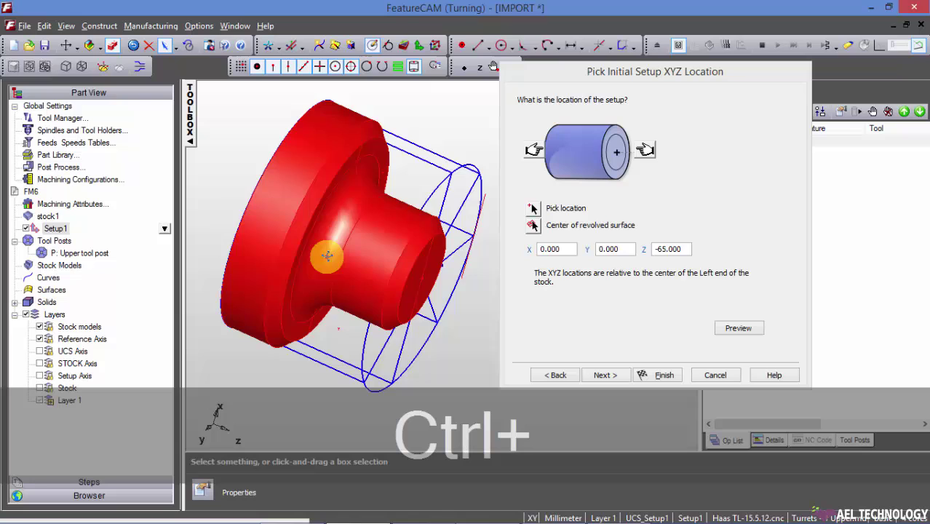
Switch to wireframe, set the setup Z location to 0, and reach the Finished page
{"action": "left_click", "coordinate": [50, 66]}
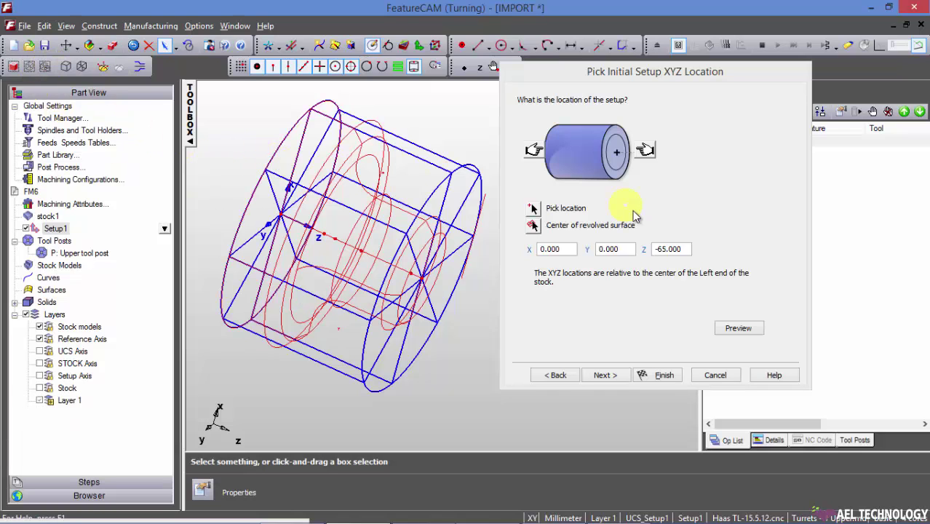
{"action": "double_click", "coordinate": [670, 249]}
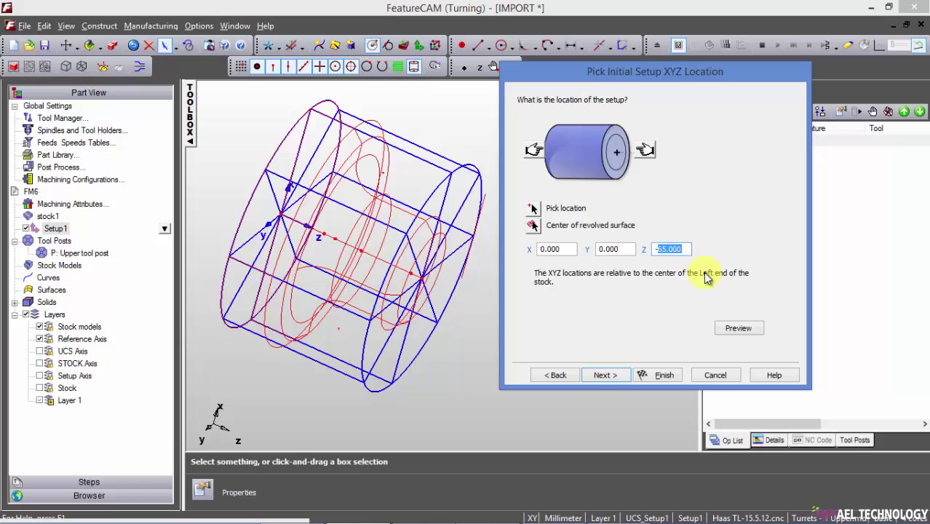
{"action": "key", "text": "BackSpace"}
{"action": "key", "text": "Return"}
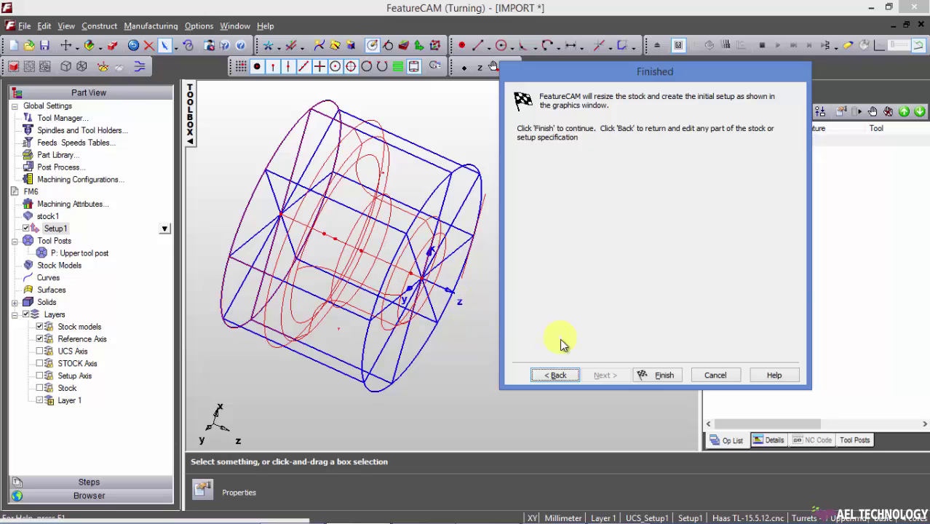
Finish the stock and setup wizard and cancel the Turn Import feature-recognition wizard
{"action": "left_click", "coordinate": [659, 376]}
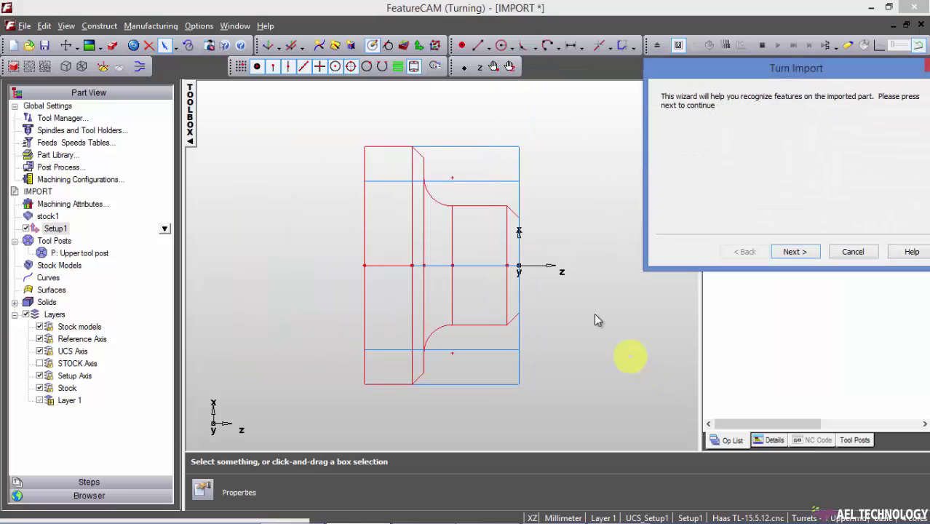
{"action": "mouse_move", "coordinate": [813, 73]}
{"action": "left_mouse_down"}
{"action": "mouse_move", "coordinate": [785, 96]}
{"action": "mouse_move", "coordinate": [480, 130]}
{"action": "left_mouse_up"}
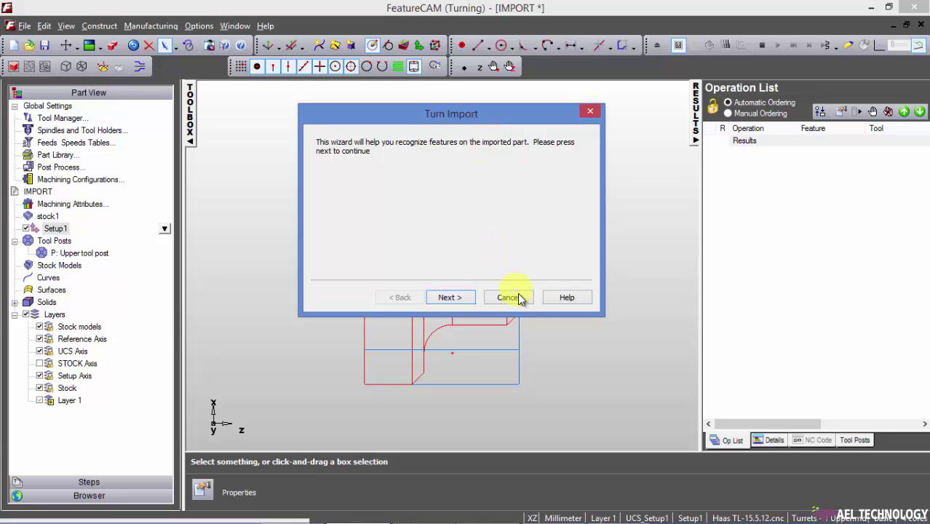
{"action": "left_click", "coordinate": [518, 297]}
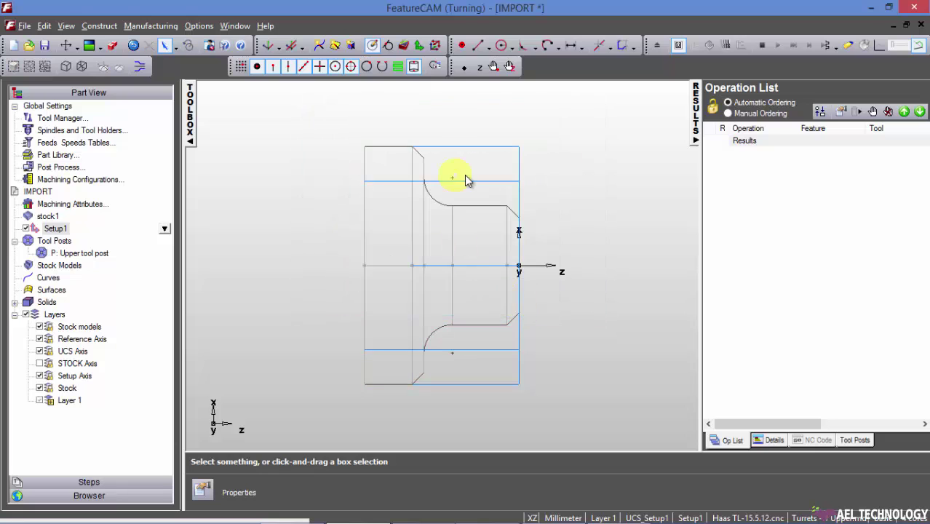
Center the whole part profile in the view and select the stock
{"action": "middle_click_drag", "start_coordinate": [432, 156], "coordinate": [465, 172]}
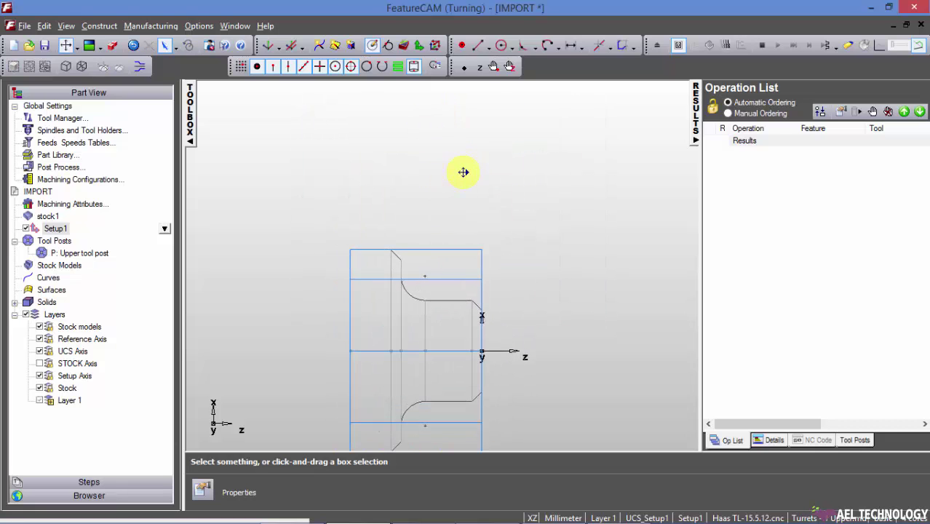
{"action": "right_click", "coordinate": [444, 165]}
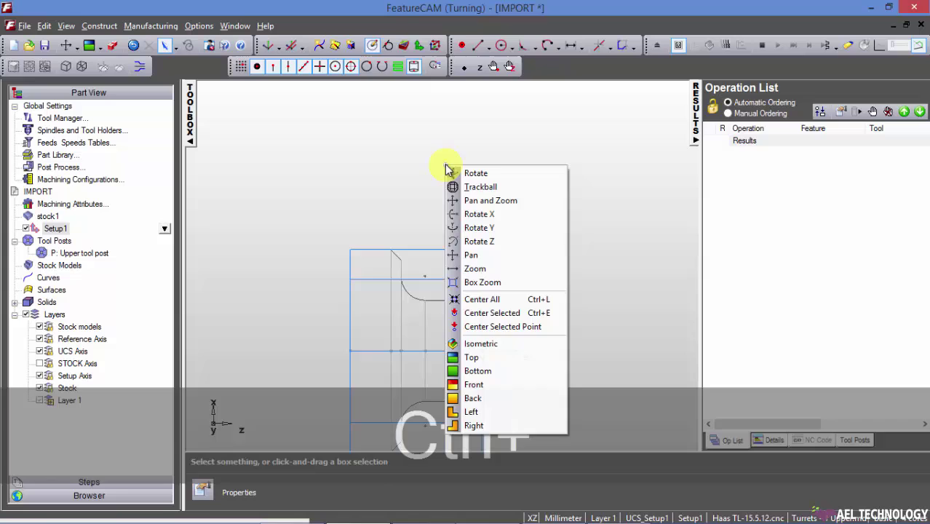
{"action": "left_click", "coordinate": [476, 297]}
{"action": "left_click", "coordinate": [84, 199]}
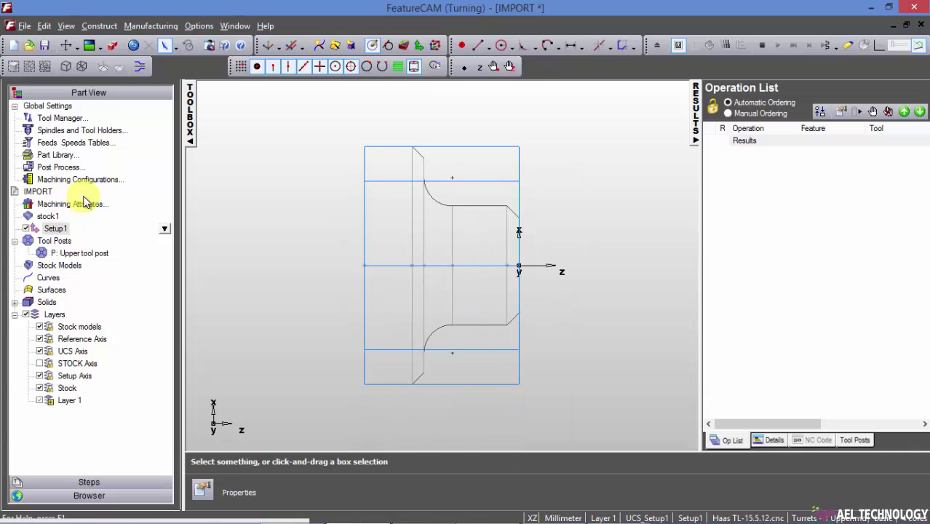
{"action": "left_click", "coordinate": [487, 147]}
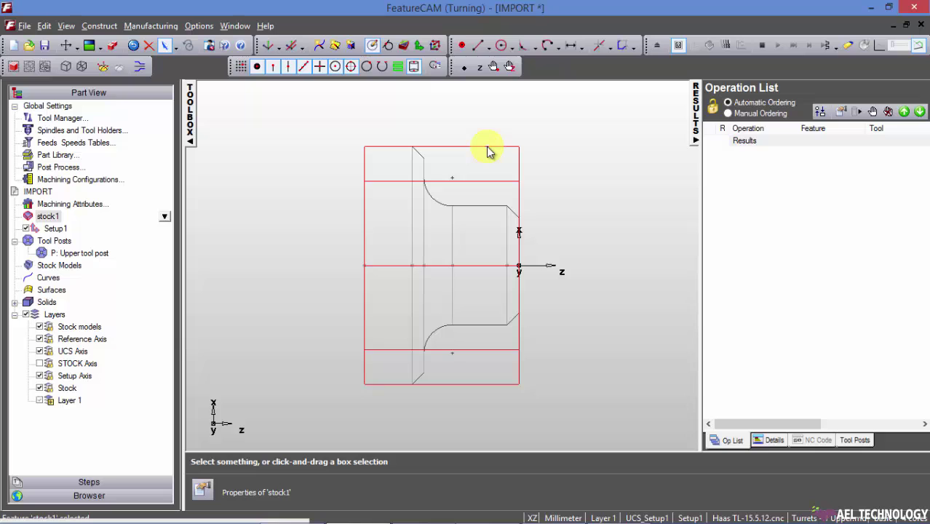
Make stock1 user-defined in its properties, with the imported solid ticked as the stock solid
{"action": "right_click", "coordinate": [489, 151]}
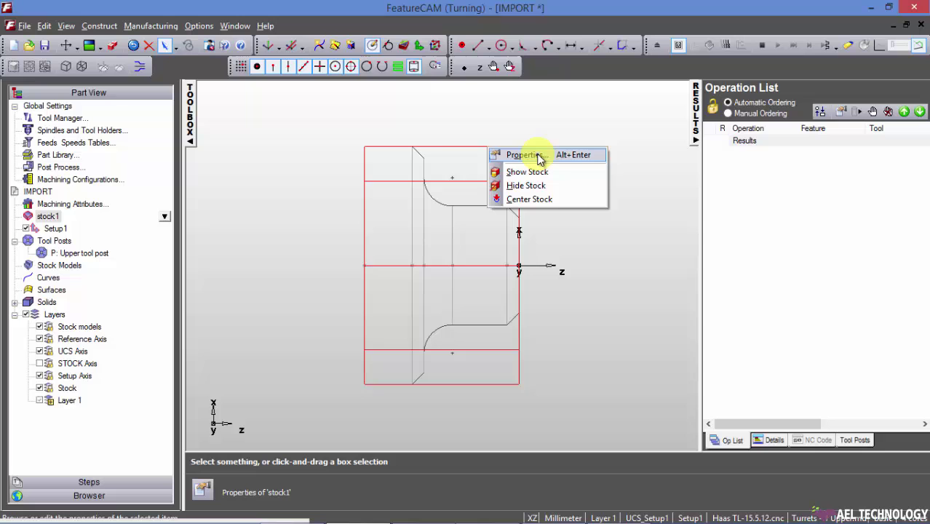
{"action": "left_click", "coordinate": [540, 157]}
{"action": "left_click", "coordinate": [462, 164]}
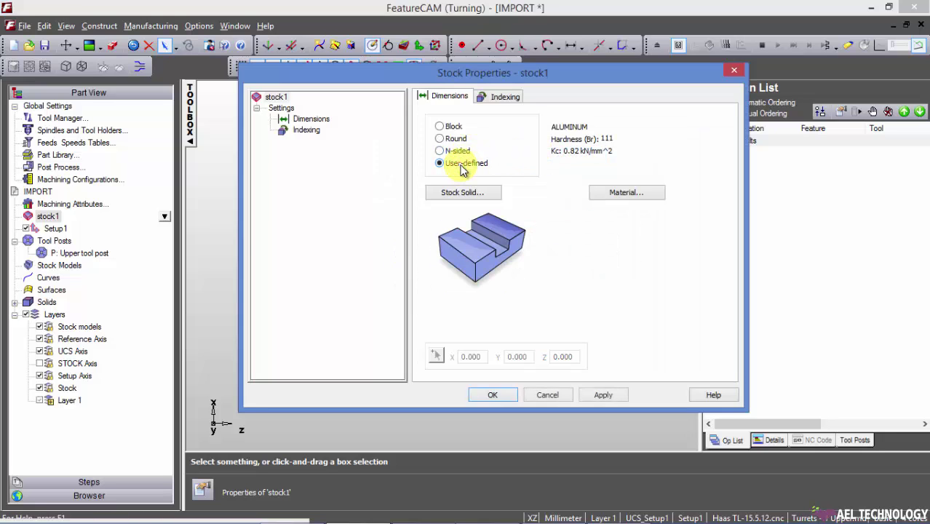
{"action": "left_click", "coordinate": [466, 195]}
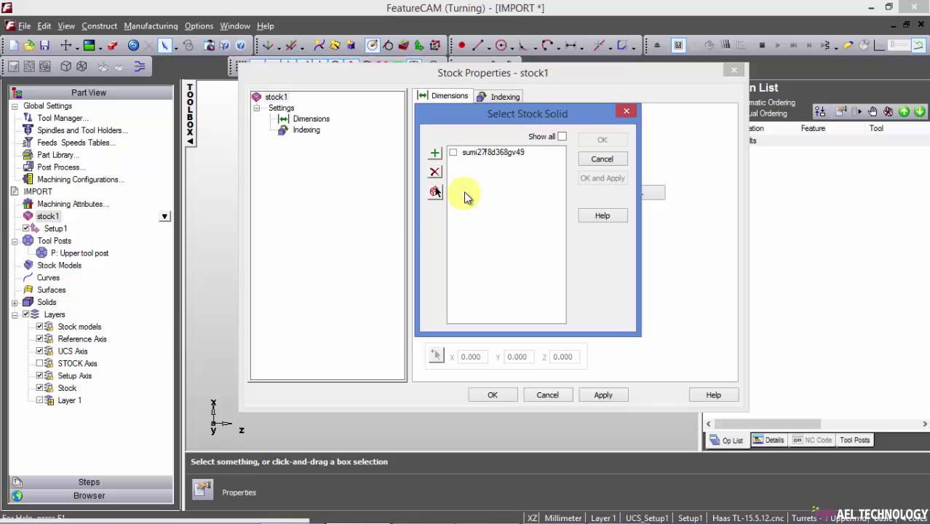
{"action": "left_click", "coordinate": [454, 153]}
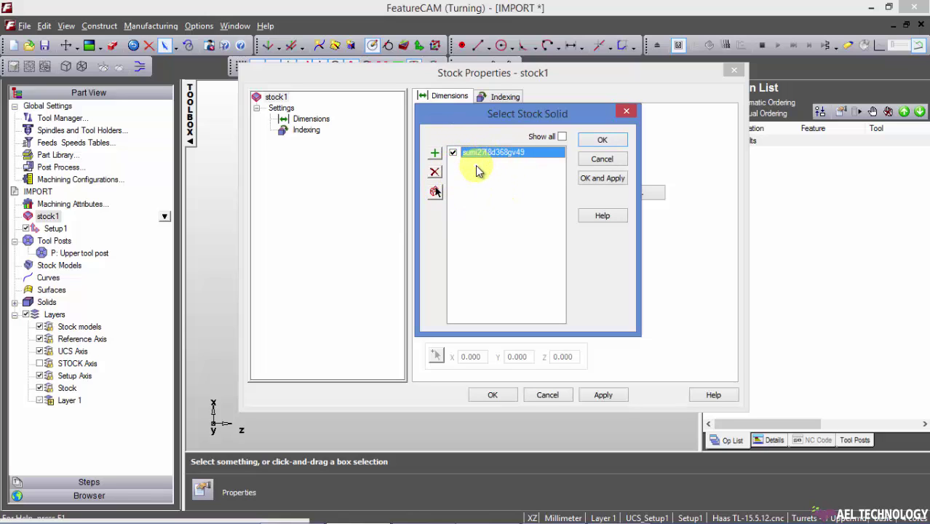
{"action": "left_click", "coordinate": [595, 181]}
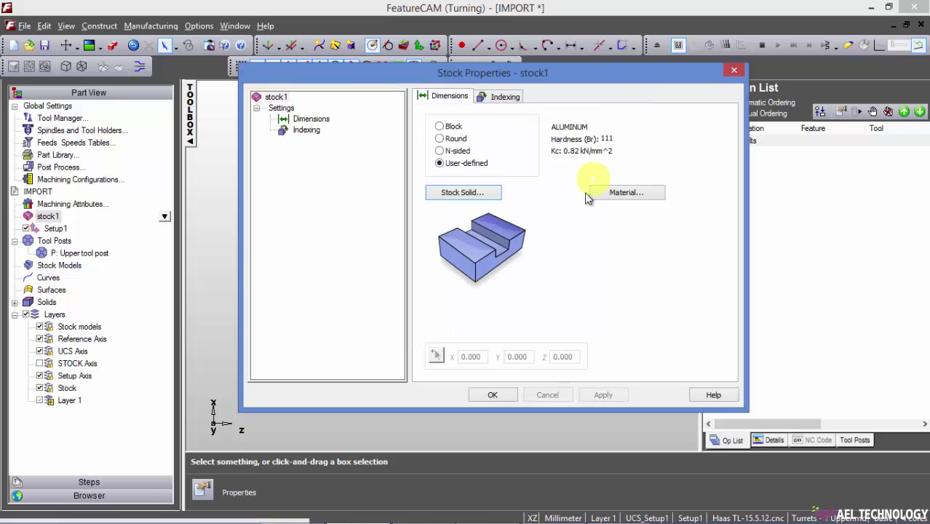
{"action": "left_click", "coordinate": [497, 396]}
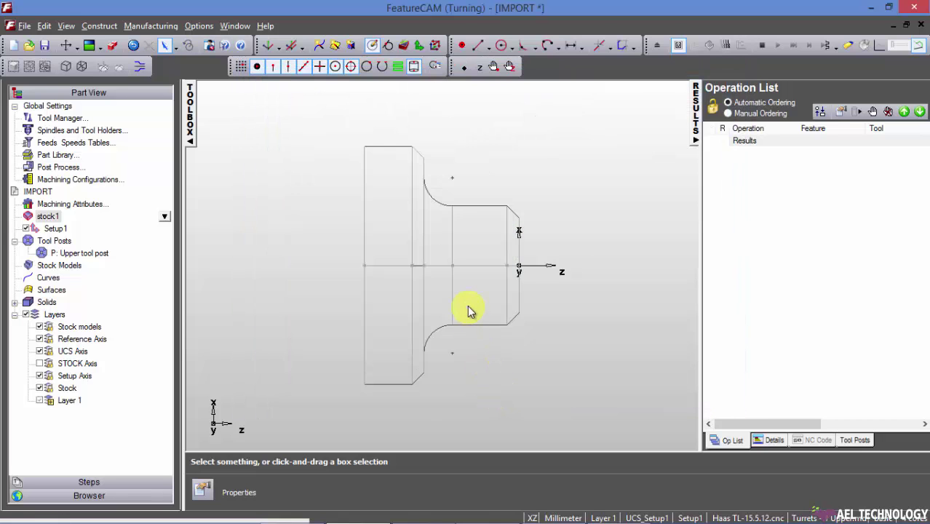
Show stock1 shaded, then rotate and zoom into a 3D view of the part
{"action": "scroll", "coordinate": [468, 305], "scroll_direction": "down", "scroll_amount": 2}
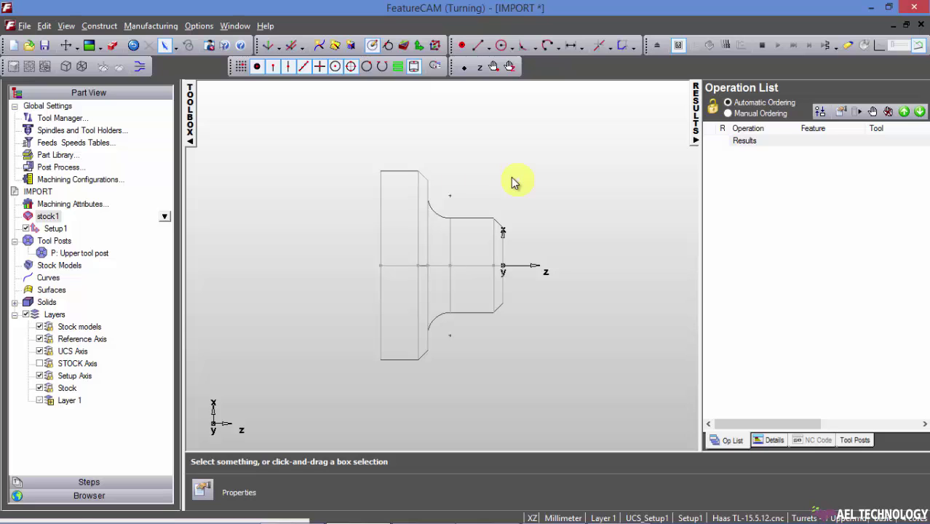
{"action": "left_click", "coordinate": [413, 210]}
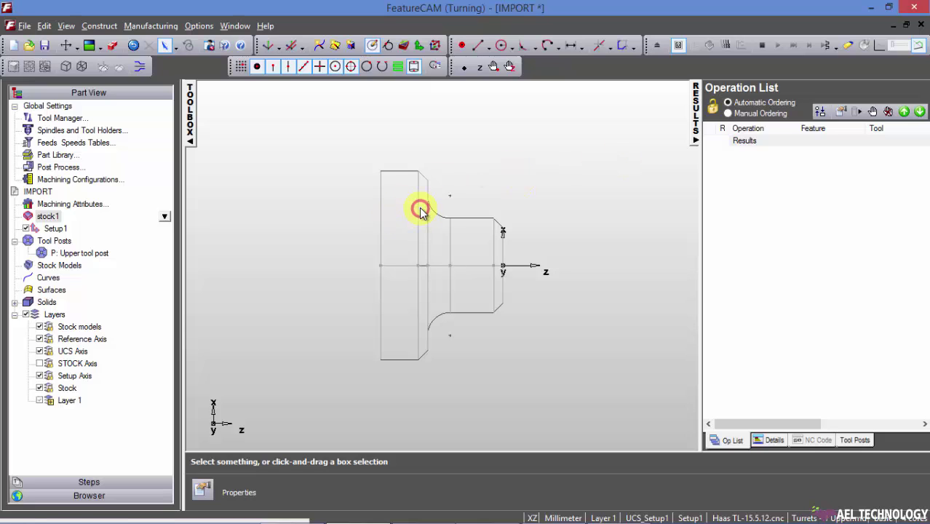
{"action": "left_click", "coordinate": [11, 70]}
{"action": "mouse_move", "coordinate": [473, 187]}
{"action": "middle_mouse_down"}
{"action": "mouse_move", "coordinate": [472, 233]}
{"action": "mouse_move", "coordinate": [375, 382]}
{"action": "middle_mouse_up"}
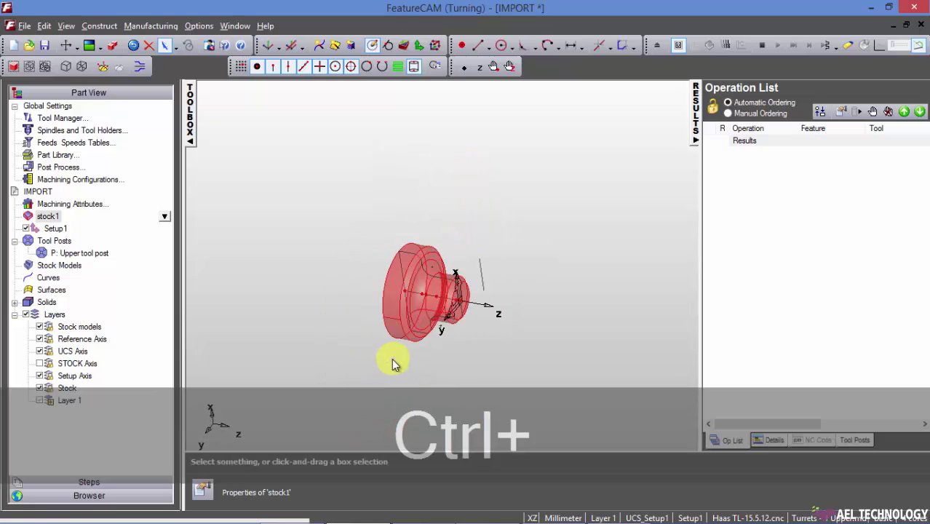
{"action": "left_click", "coordinate": [391, 361]}
{"action": "scroll", "coordinate": [413, 311], "scroll_direction": "up", "scroll_amount": 2, "text": "ctrl"}
{"action": "scroll", "coordinate": [416, 312], "scroll_direction": "up", "scroll_amount": 3, "text": "ctrl"}
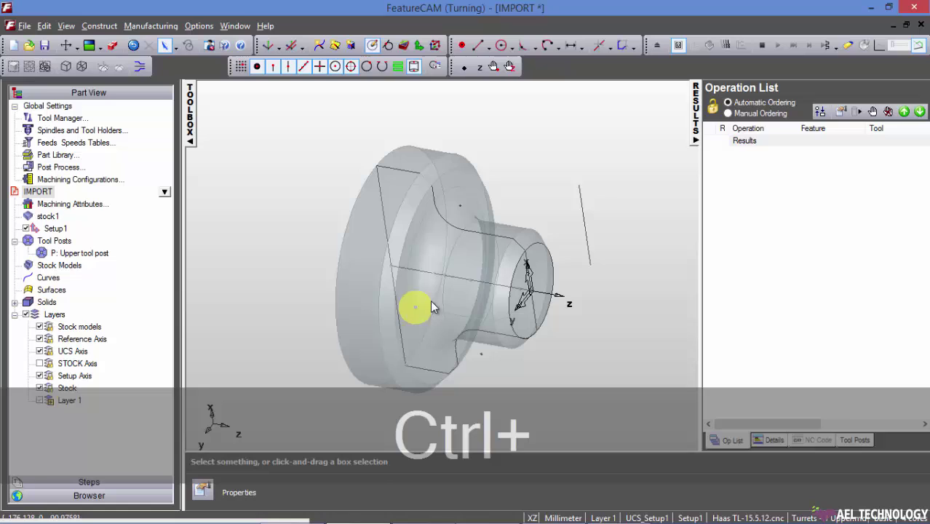